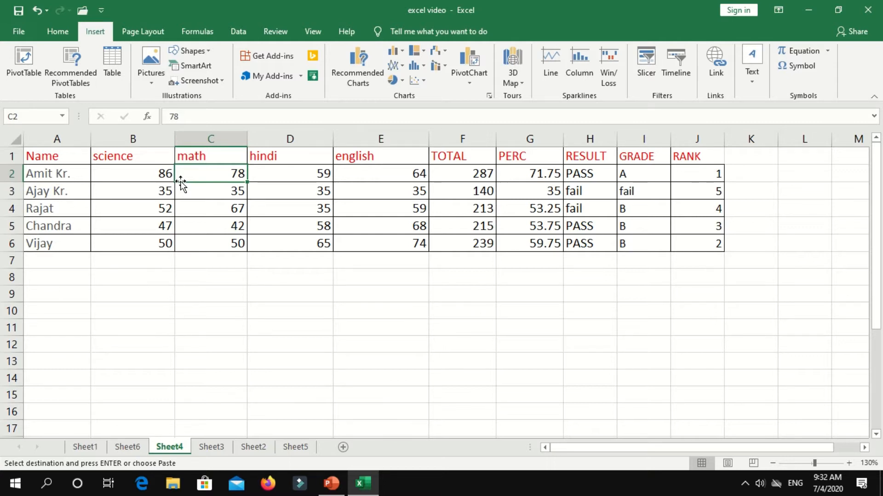
left_click(229, 188)
left_click_drag(65, 160, 702, 240)
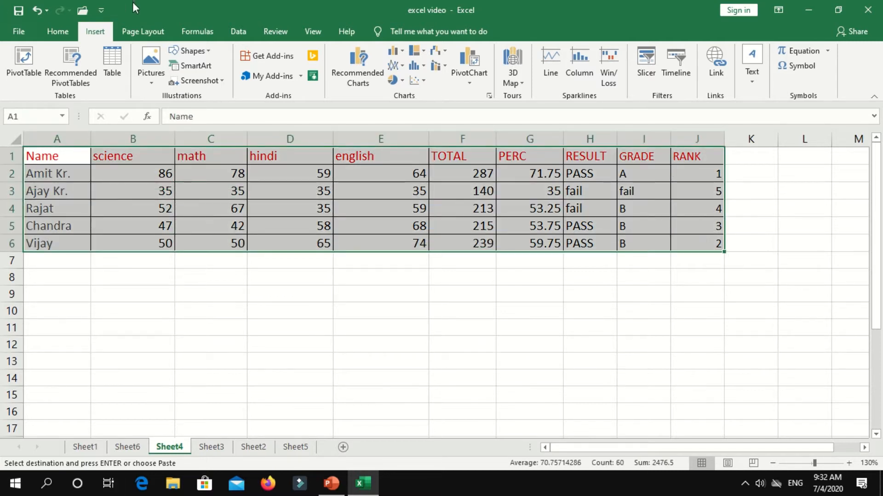
left_click(58, 32)
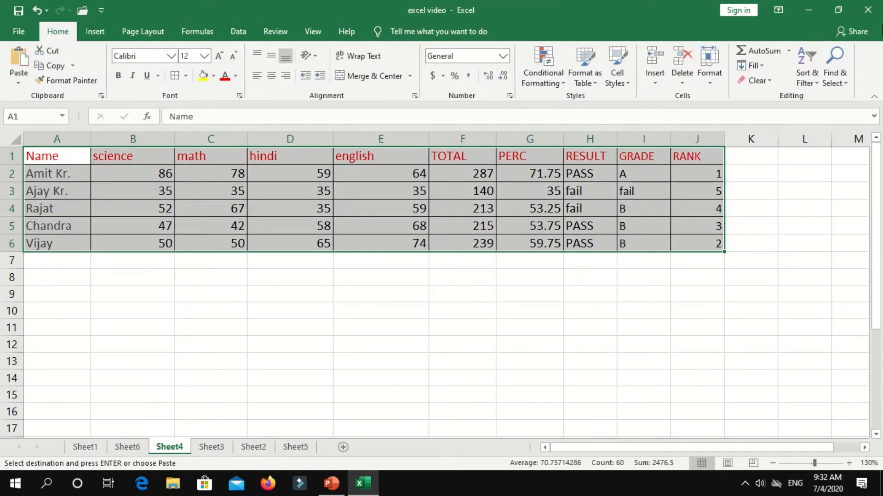
left_click(816, 76)
left_click(826, 145)
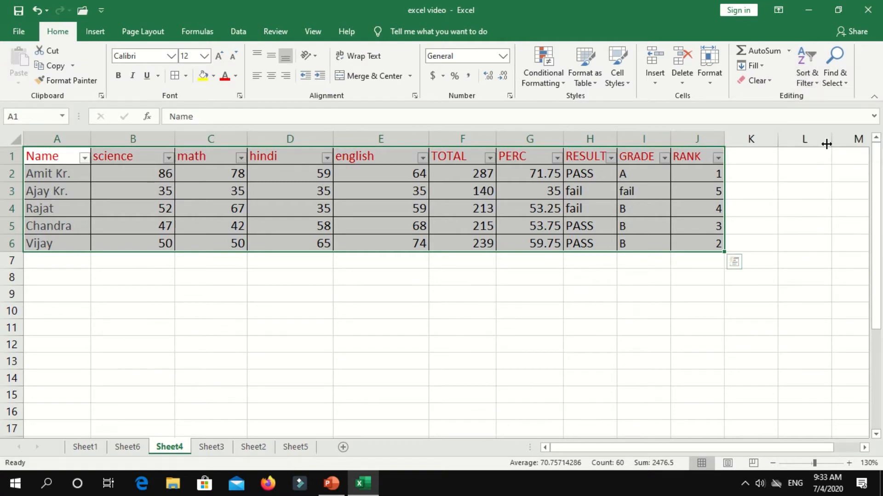
left_click(612, 159)
left_click(498, 285)
left_click(496, 307)
left_click(533, 403)
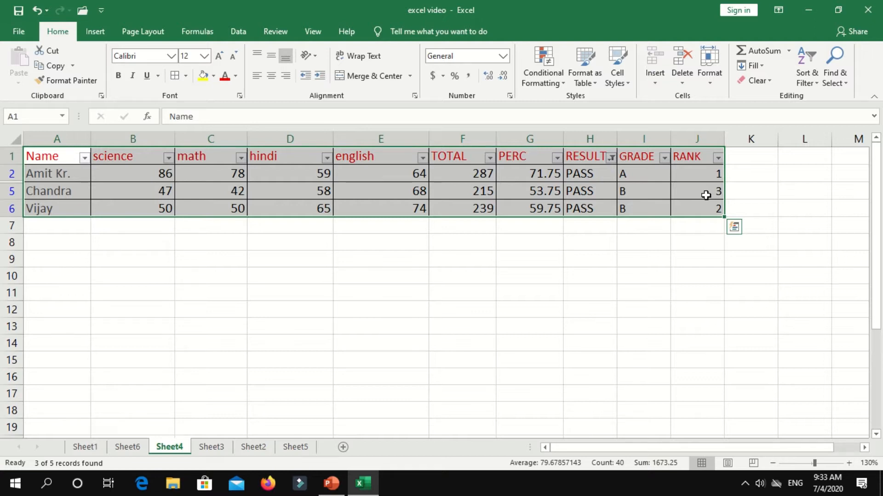
left_click(611, 158)
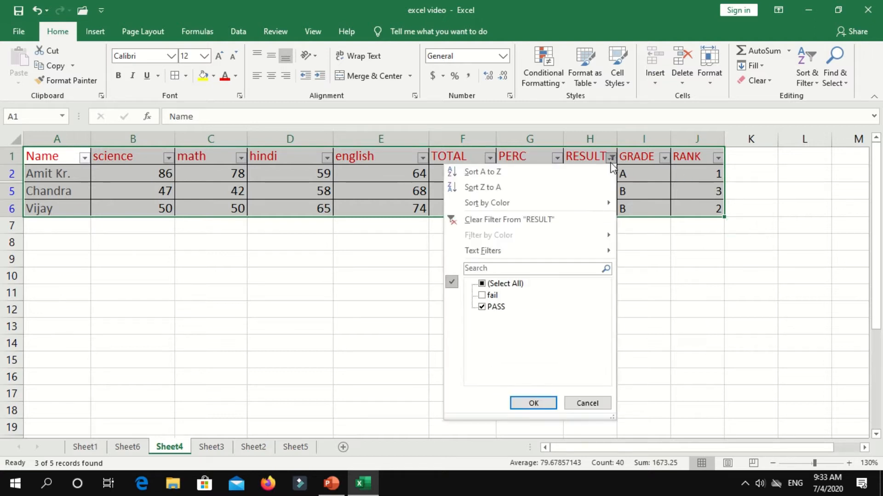
left_click(482, 284)
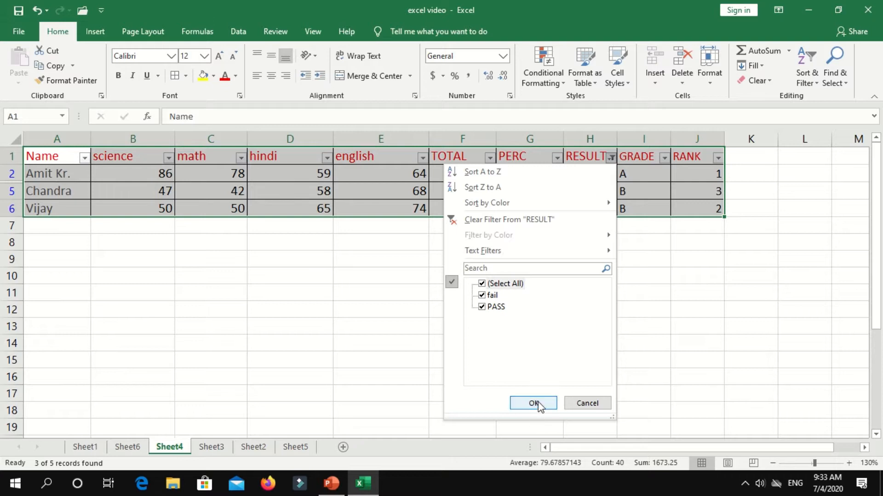
left_click(534, 403)
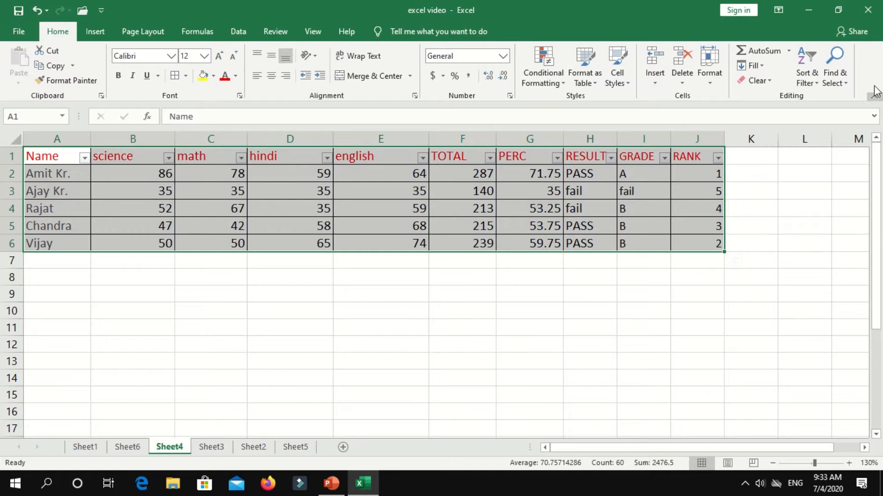
left_click(813, 69)
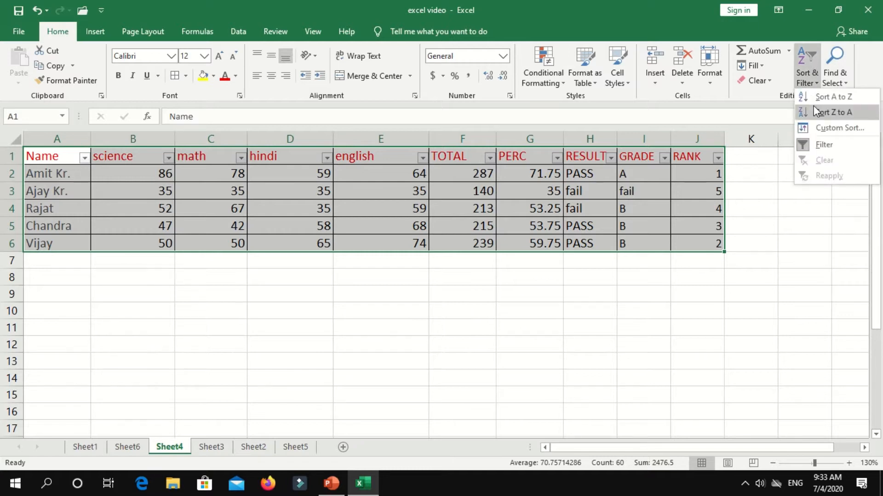
left_click(823, 144)
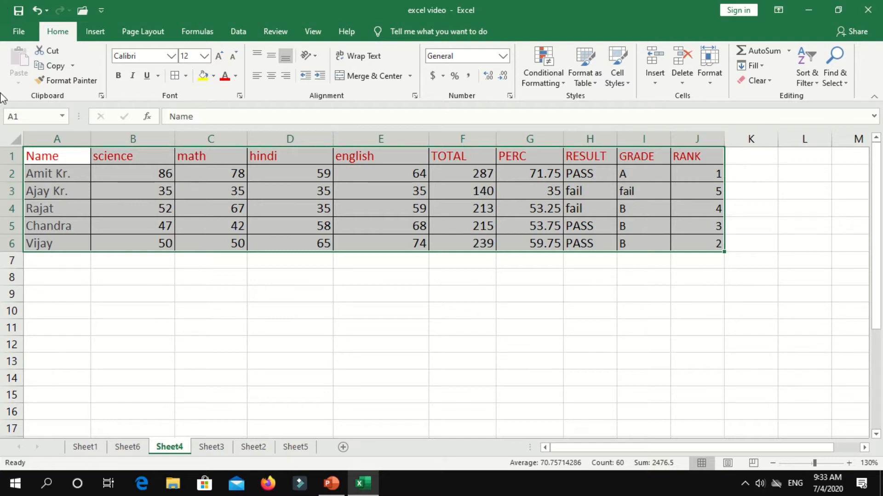
left_click(121, 188)
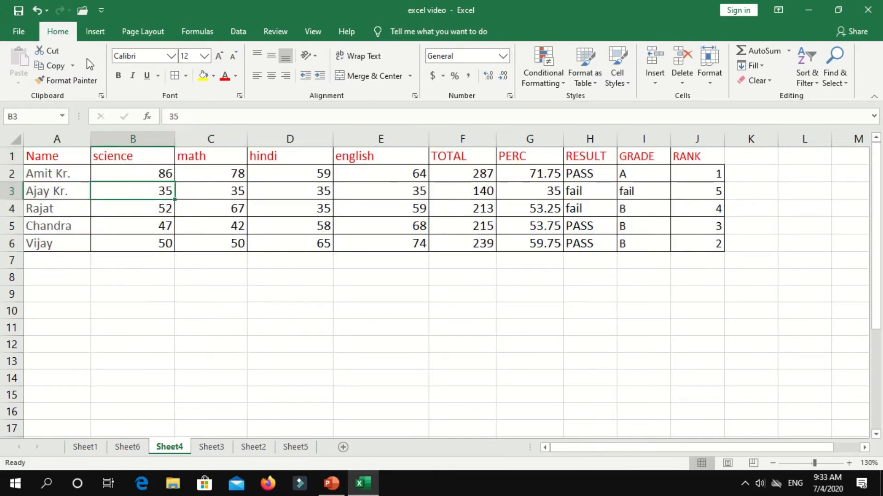
Select a cell in the marks data and start a PivotTable from range Sheet4!$A$1:$J$6.
left_click(104, 32)
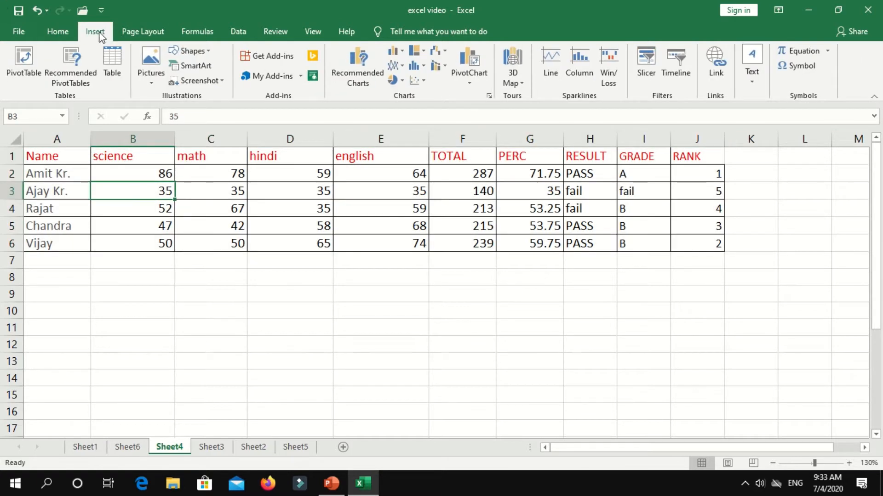
left_click(243, 282)
key("Up")
key("Up")
key("Up")
key("Up")
key("Up")
key("Up")
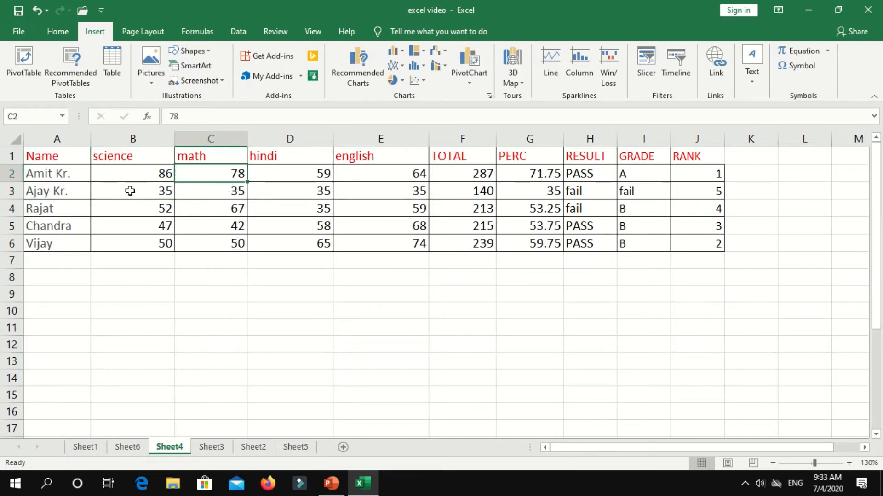
left_click(50, 177)
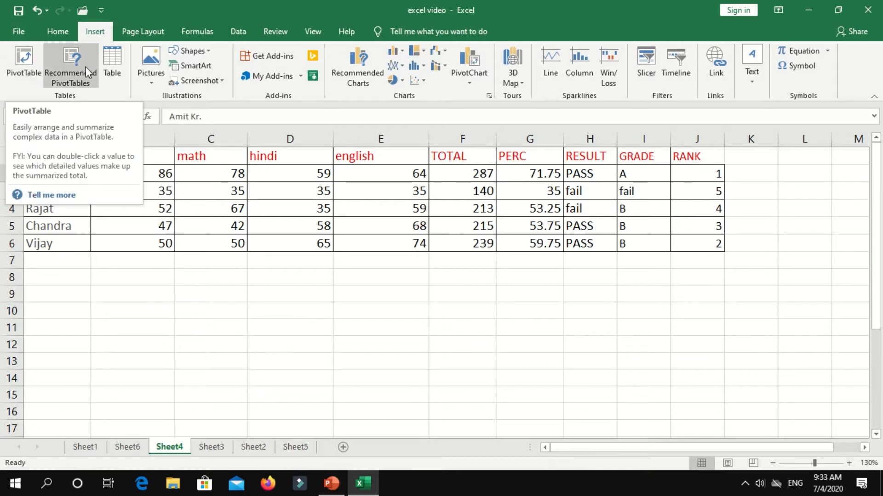
left_click(19, 59)
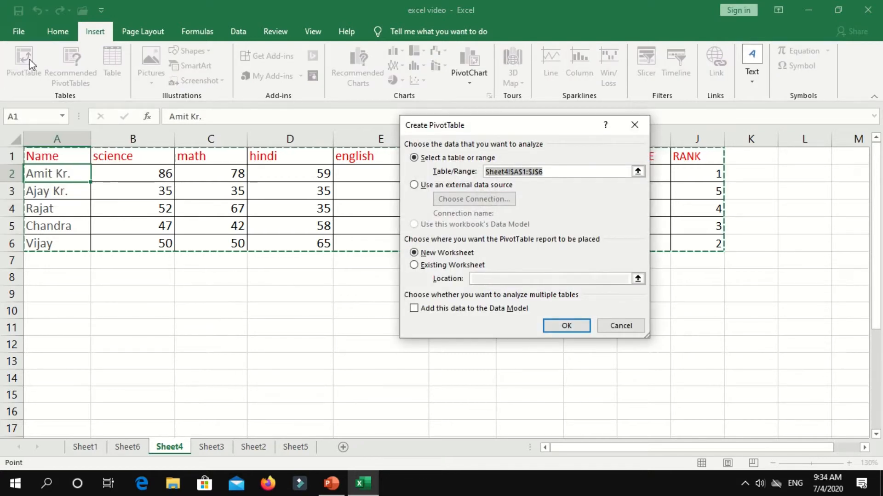
left_click_drag(474, 125, 637, 103)
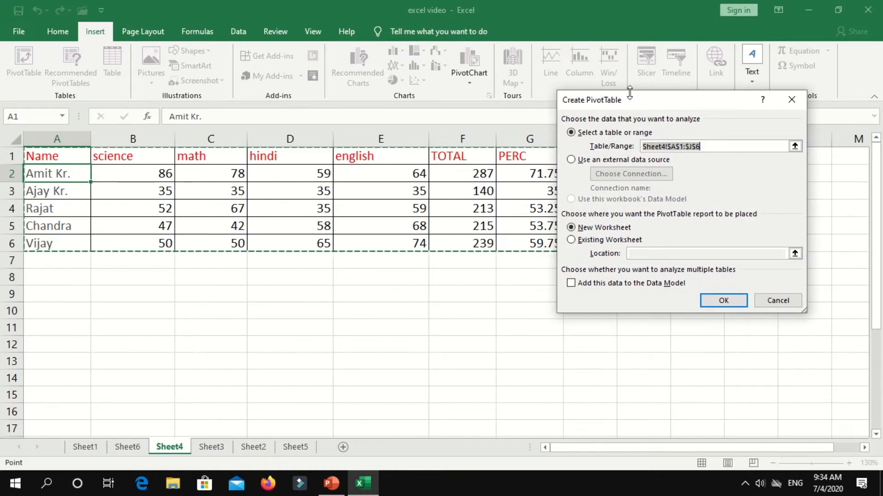
left_click_drag(625, 105, 460, 265)
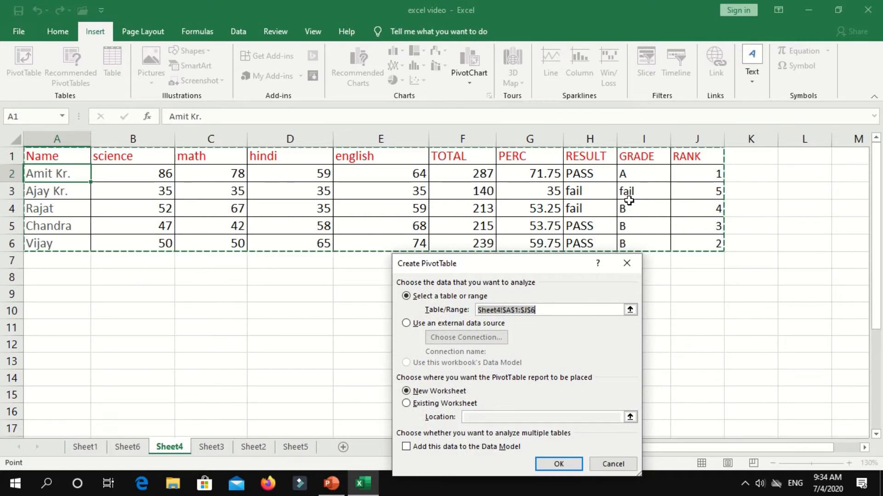
mouse_move(399, 2)
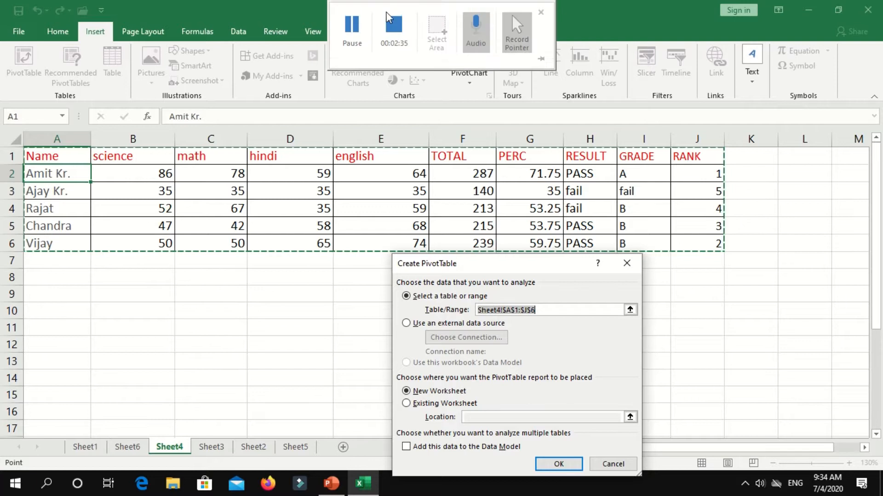
left_click(353, 27)
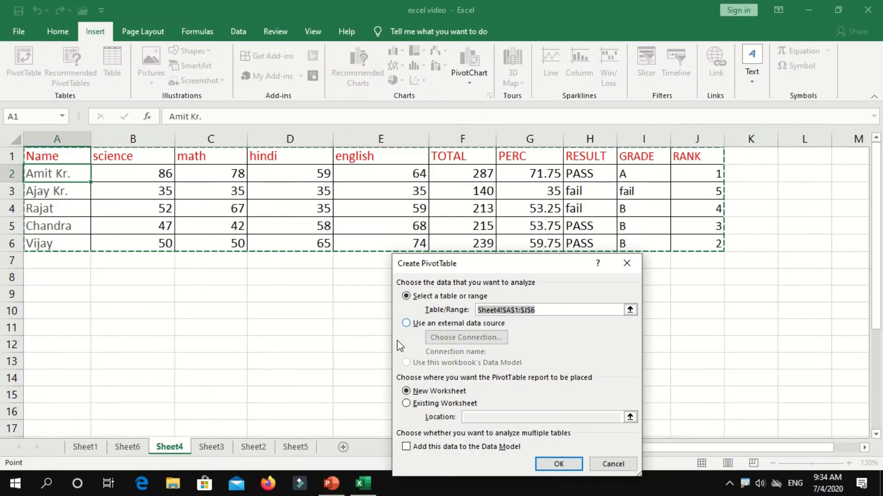
left_click_drag(476, 266, 534, 36)
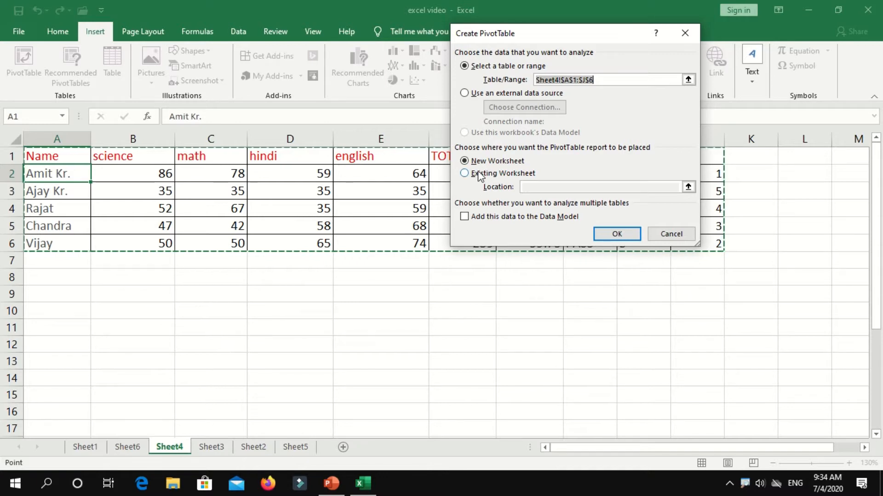
Place the PivotTable on the existing worksheet at cell A11 and create it.
left_click(478, 175)
left_click(526, 187)
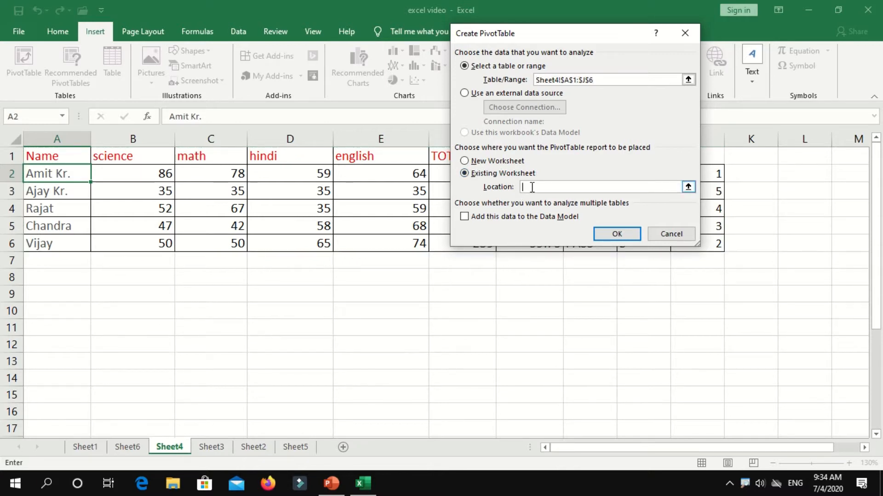
left_click(64, 316)
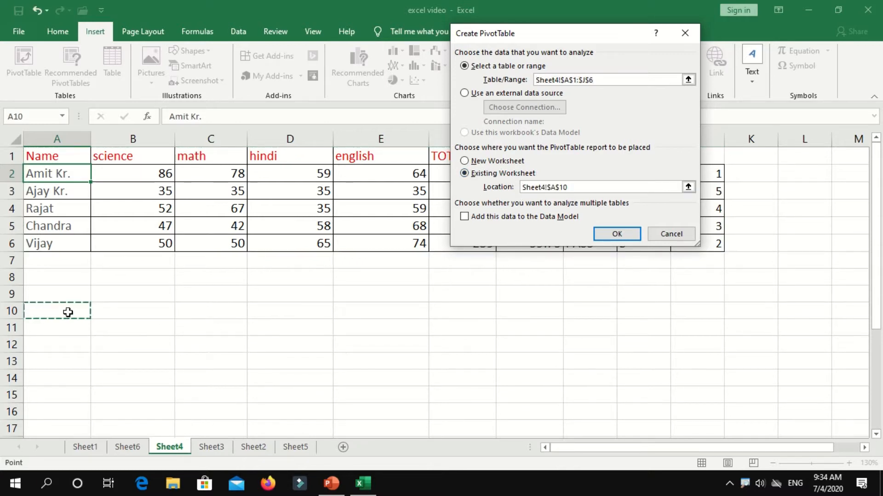
left_click(76, 292)
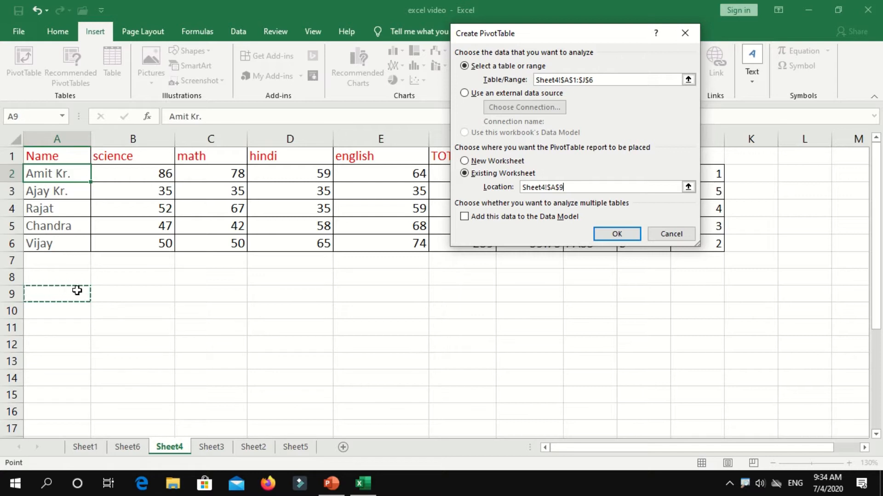
left_click(48, 326)
left_click(621, 235)
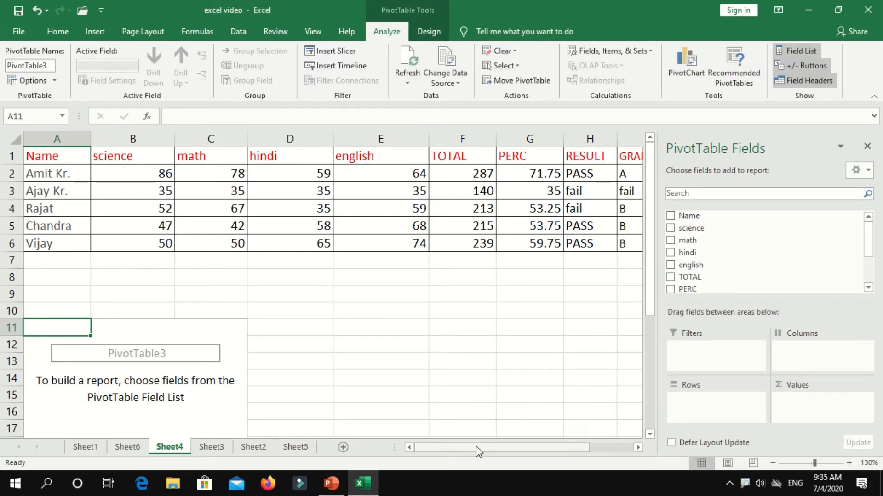
scroll(294, 367, "down", 3)
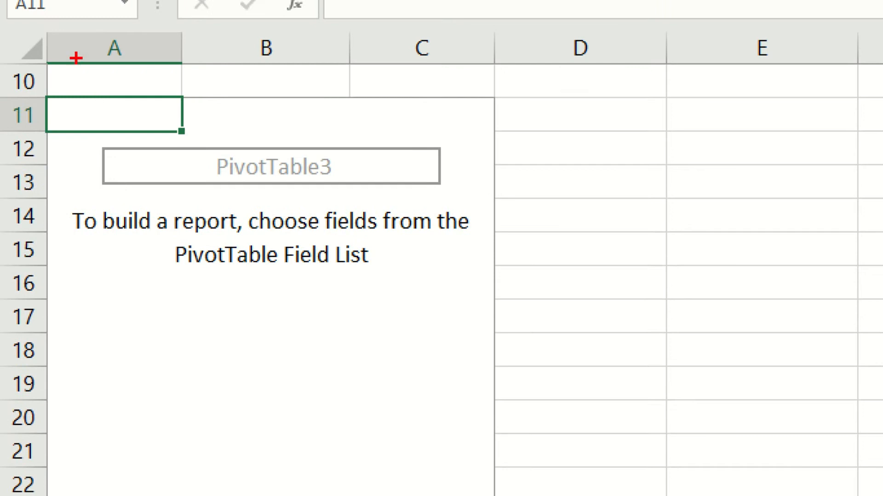
left_click_drag(48, 96, 539, 474)
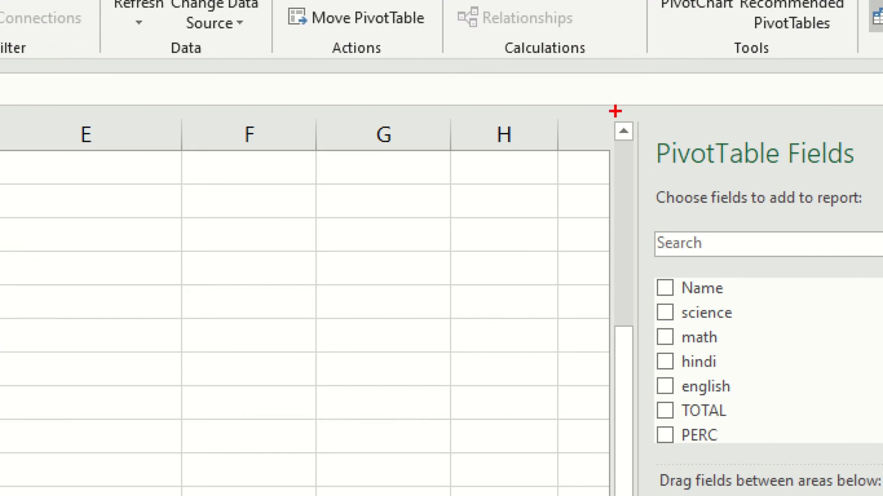
left_click_drag(634, 119, 829, 306)
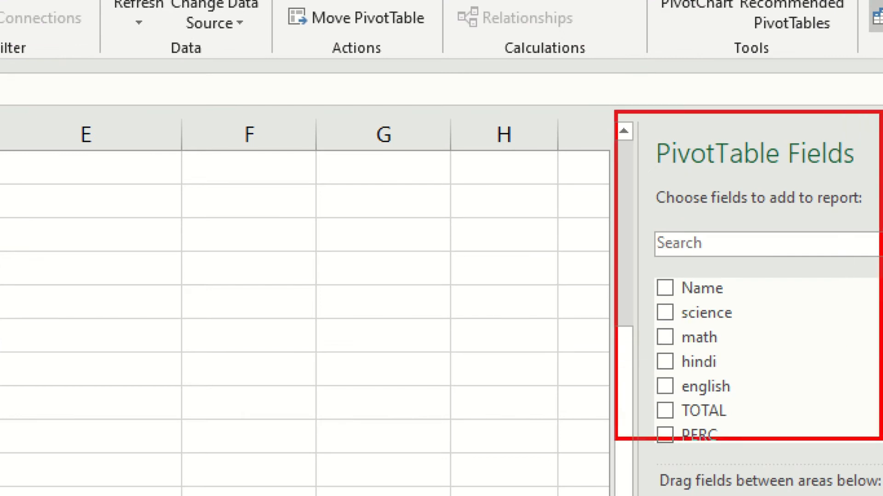
left_click_drag(879, 363, 879, 492)
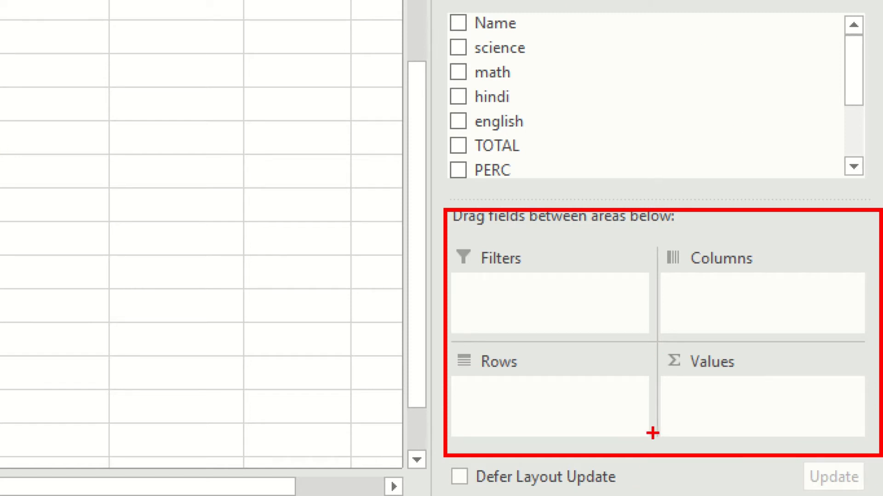
left_click_drag(274, 154, 275, 304)
mouse_move(182, 170)
left_mouse_down()
mouse_move(182, 227)
mouse_move(150, 367)
left_mouse_up()
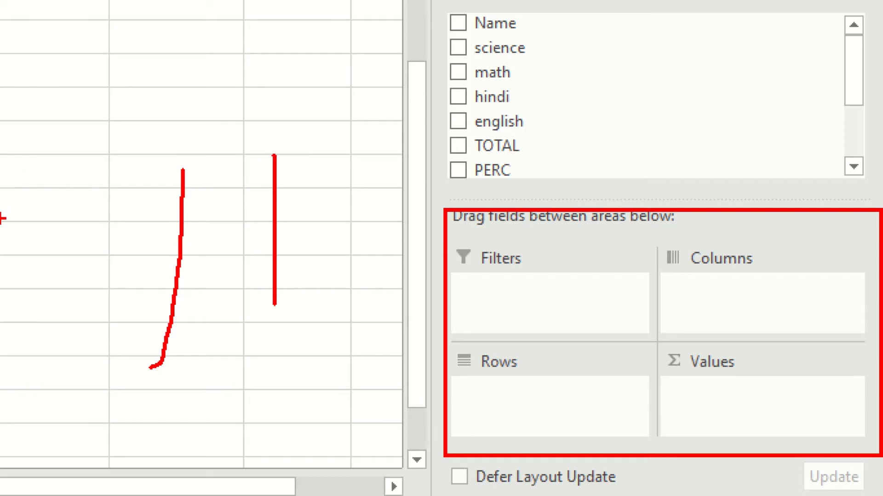
left_click_drag(1, 216, 259, 205)
mouse_move(2, 262)
left_mouse_down()
mouse_move(55, 251)
mouse_move(251, 249)
left_mouse_up()
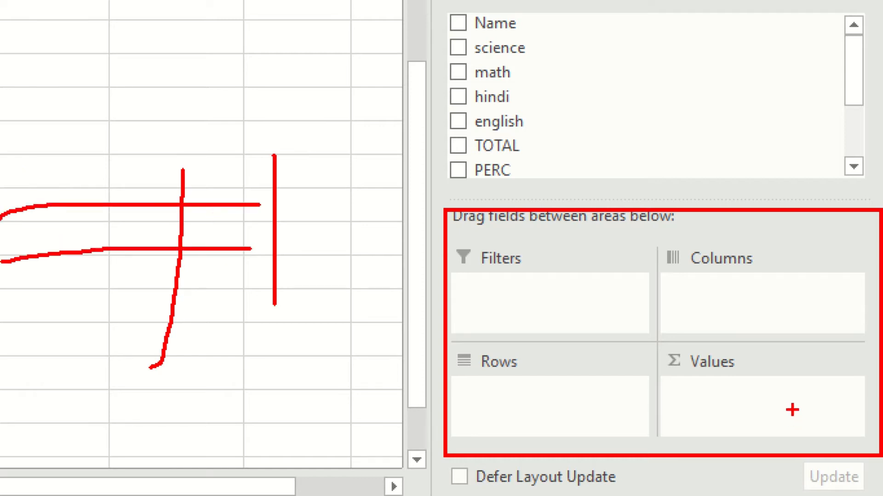
left_click_drag(48, 336, 48, 464)
left_click_drag(166, 338, 176, 433)
left_click_drag(298, 344, 300, 445)
left_click_drag(387, 350, 387, 454)
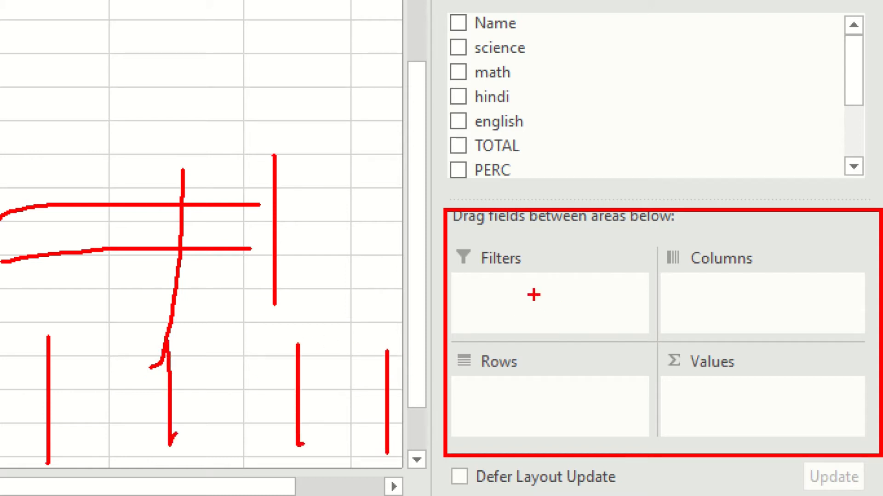
mouse_move(10, 261)
left_mouse_down()
mouse_move(9, 283)
mouse_move(144, 254)
mouse_move(1, 268)
left_mouse_up()
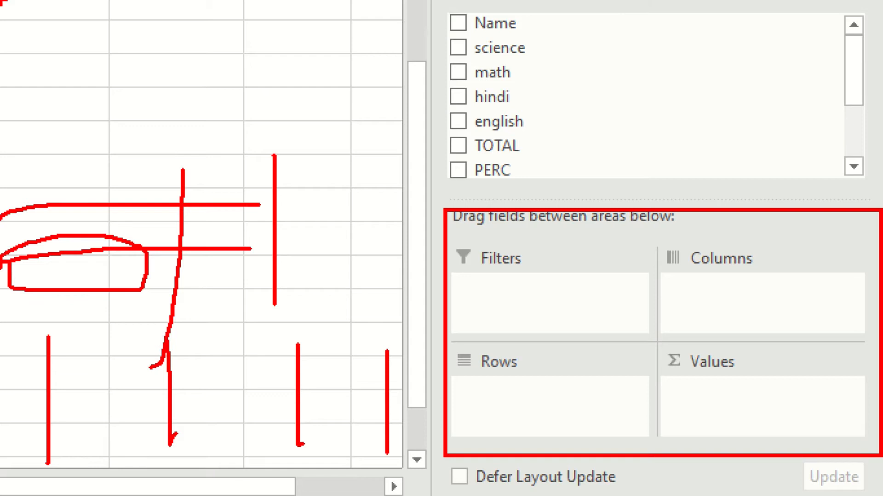
left_click_drag(69, 264, 144, 254)
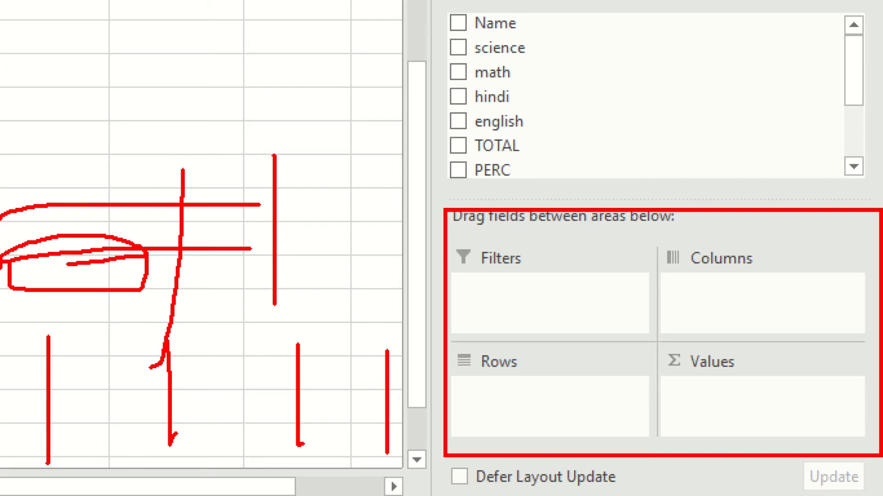
left_click_drag(36, 342, 29, 434)
mouse_move(159, 331)
left_mouse_down()
mouse_move(159, 415)
mouse_move(171, 441)
left_mouse_up()
left_click_drag(302, 353, 305, 432)
left_click_drag(388, 341, 386, 426)
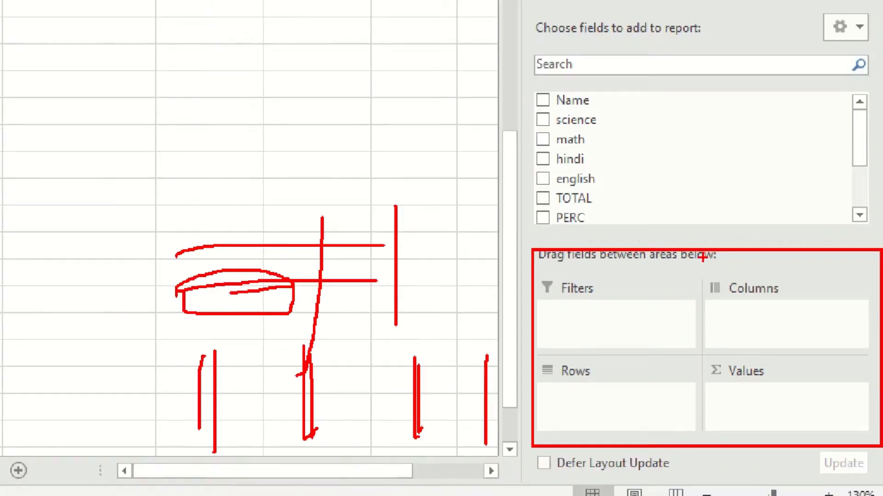
key("Escape")
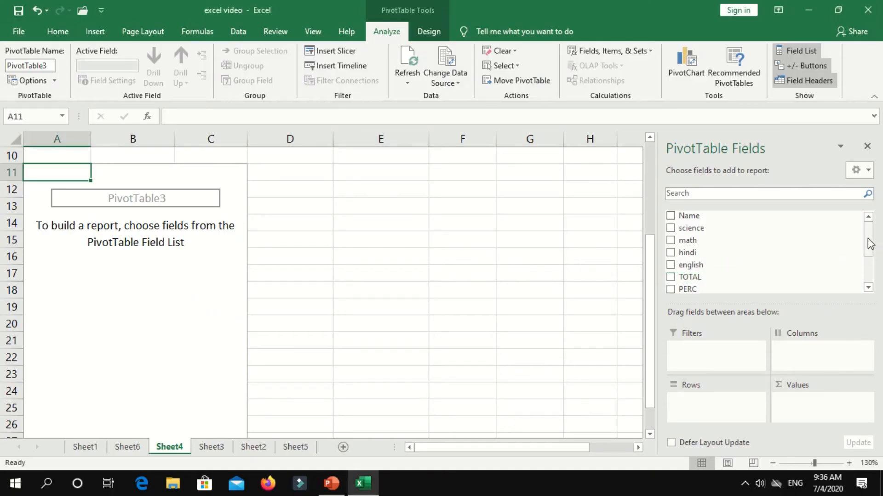
Add Name as pivot rows and PERC as summed values.
left_click_drag(684, 218, 704, 402)
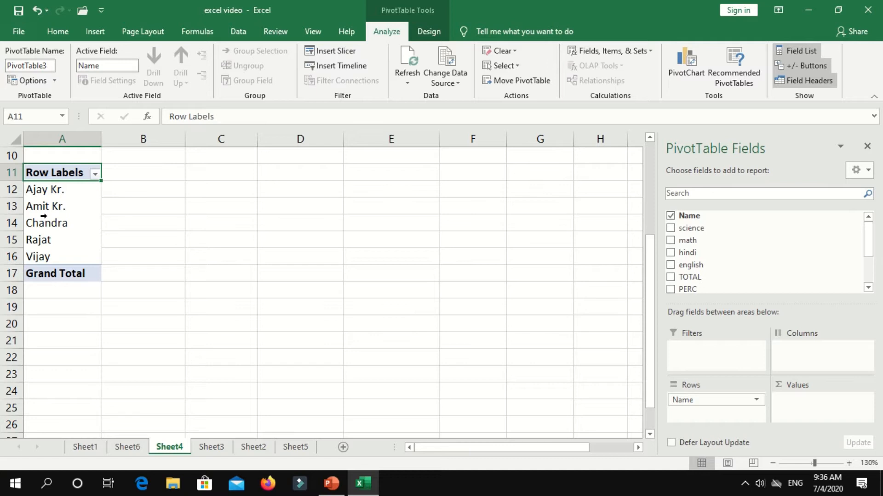
scroll(726, 250, "down", 3)
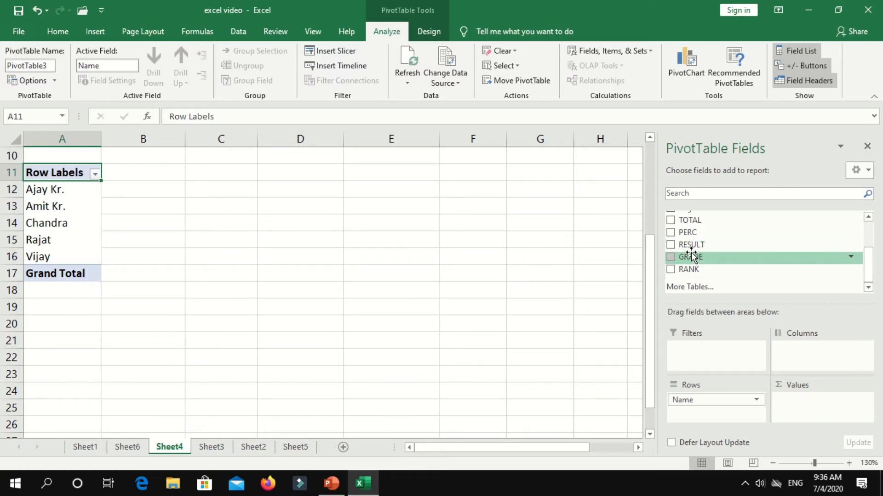
left_click_drag(688, 232, 808, 395)
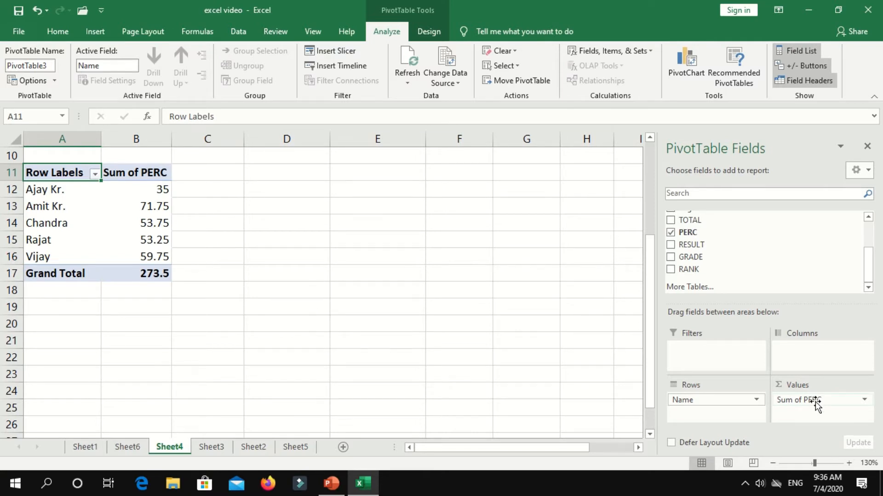
Check the Sum of PERC values 35, 53.75, 53.25, 59.75, then add RESULT as report filter.
left_click(147, 191)
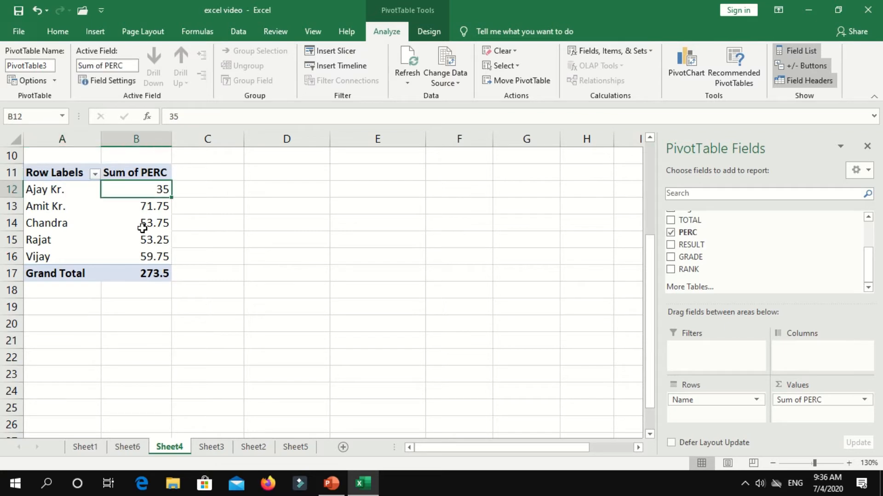
left_click(138, 218)
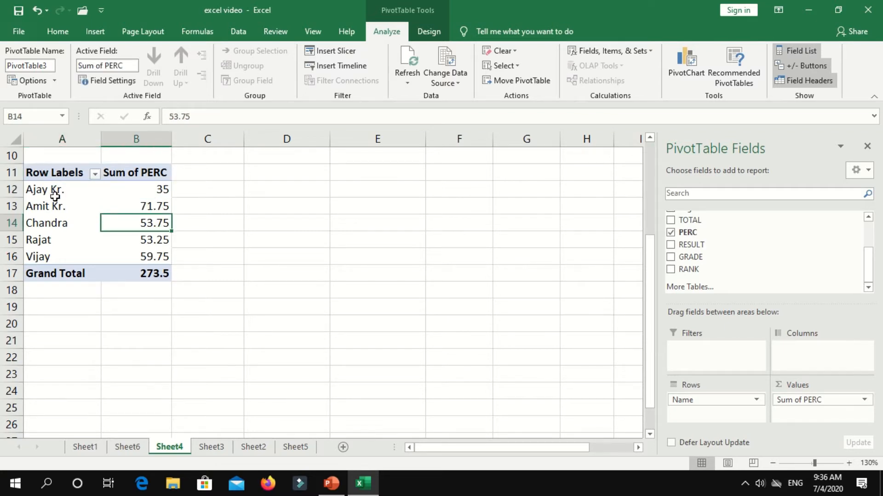
left_click(127, 239)
left_click(154, 256)
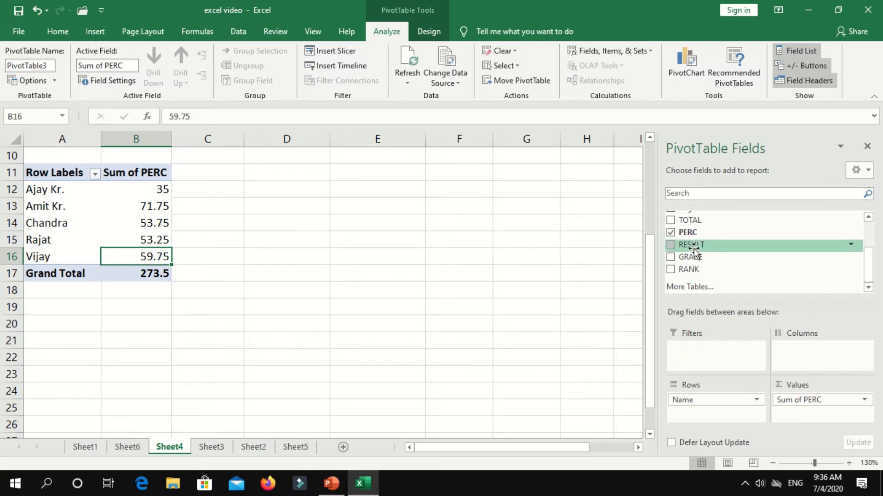
left_click_drag(694, 246, 723, 350)
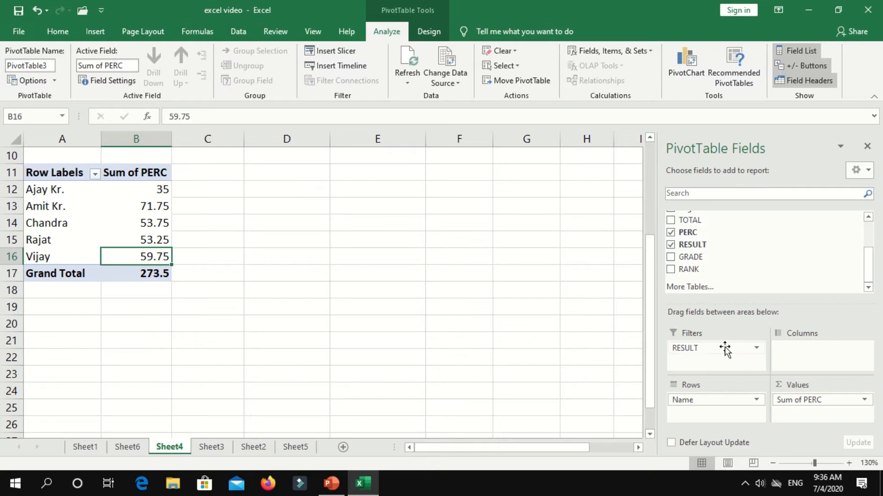
Filter RESULT to PASS, leaving three students with a 185.25 total.
scroll(138, 239, "up", 2)
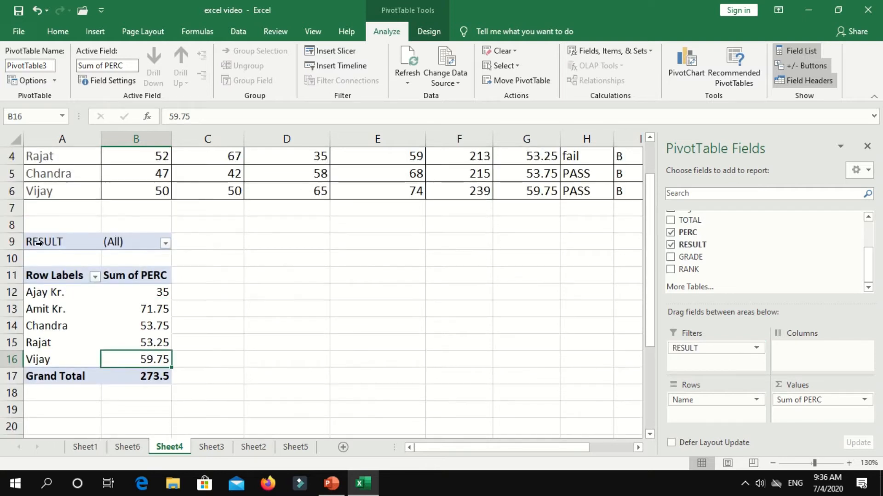
left_click(165, 244)
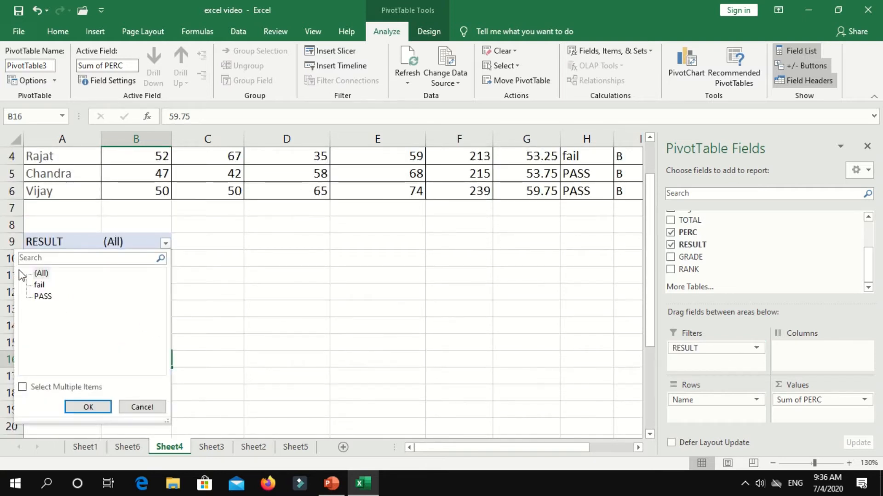
left_click(43, 296)
left_click(88, 408)
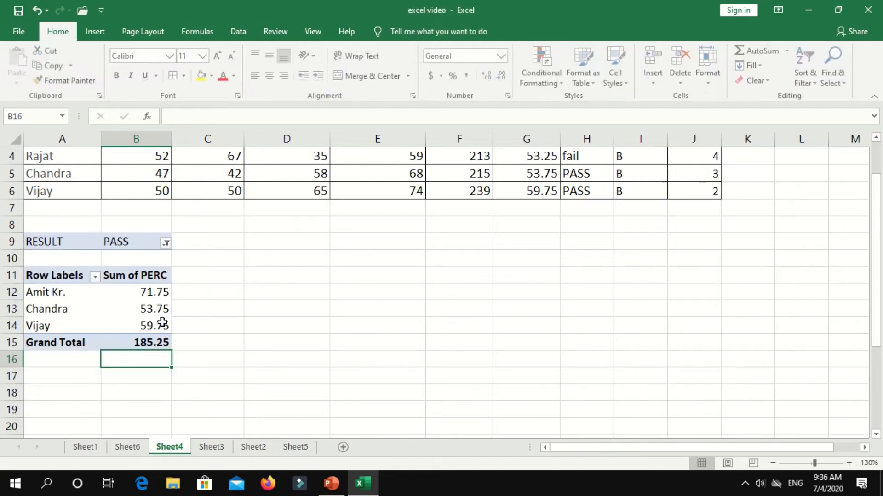
mouse_move(158, 311)
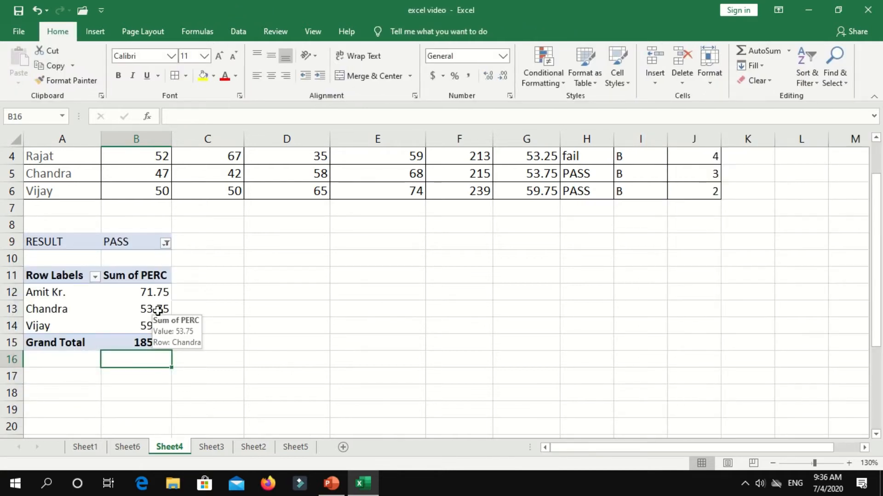
left_click(158, 311)
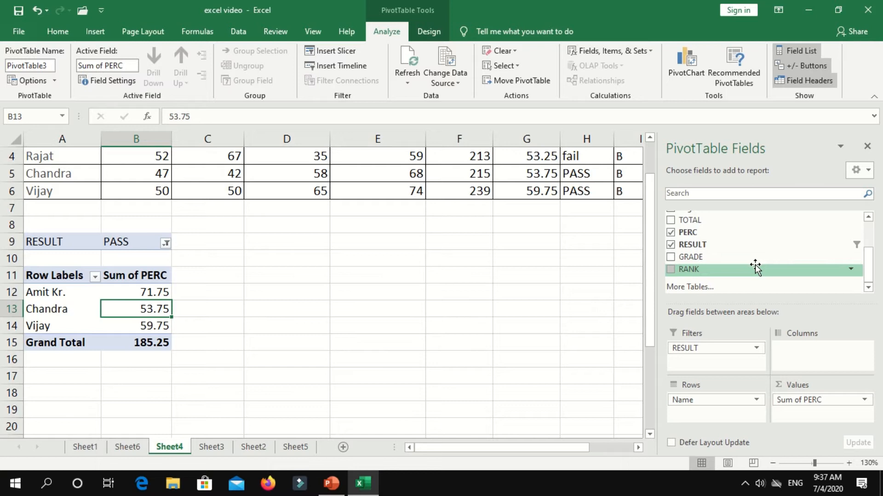
Add Sum of math to the values and filter RESULT to fail, checking math sums 35 and 67.
left_click_drag(718, 221, 825, 414)
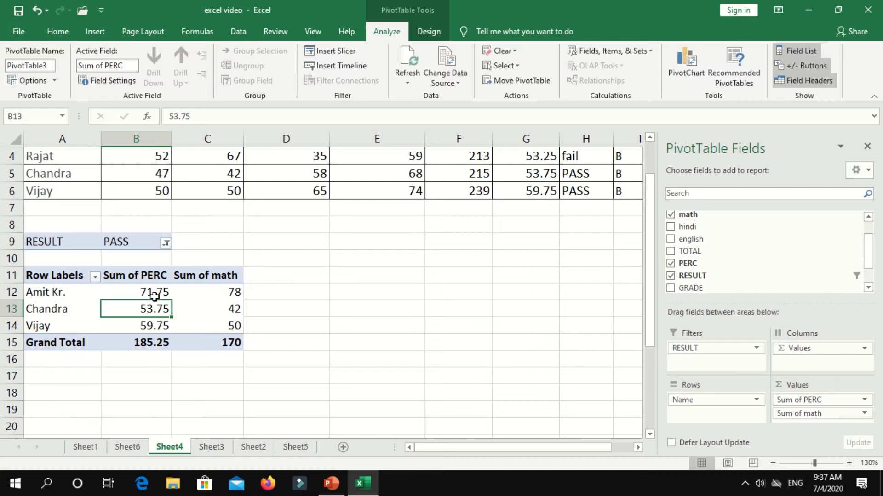
left_click(165, 243)
left_click(42, 288)
left_click(88, 407)
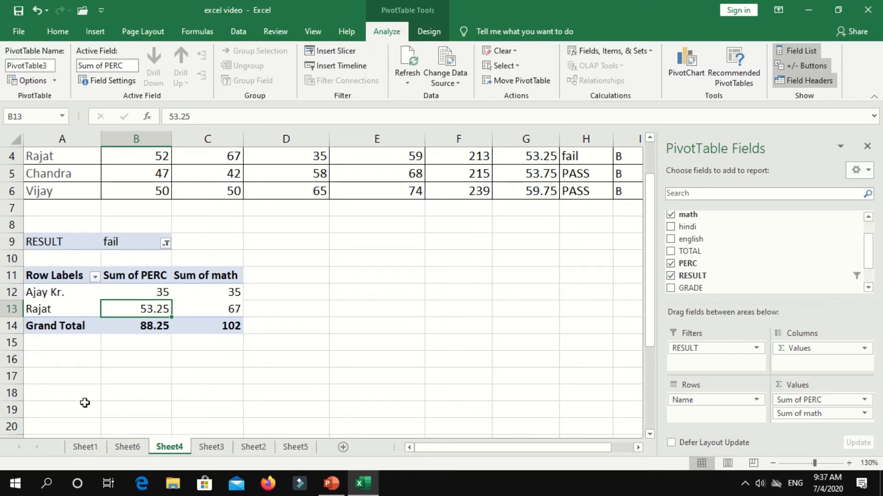
left_click(209, 295)
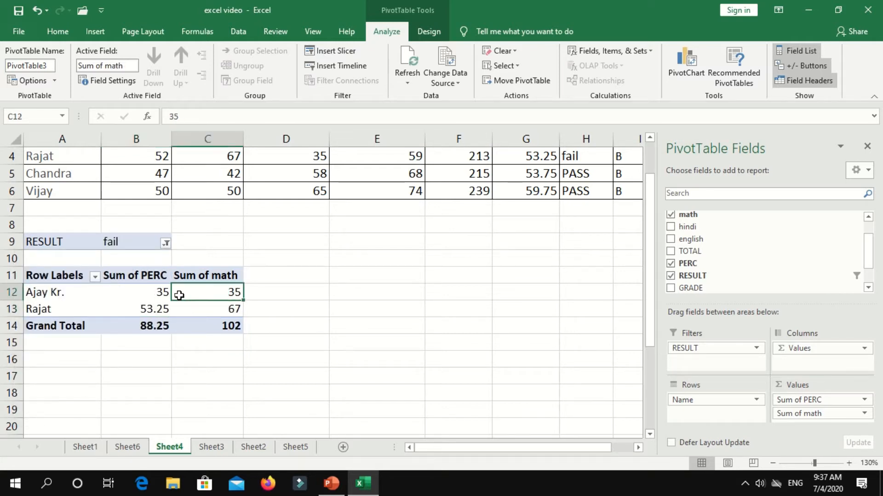
left_click(212, 314)
mouse_move(212, 314)
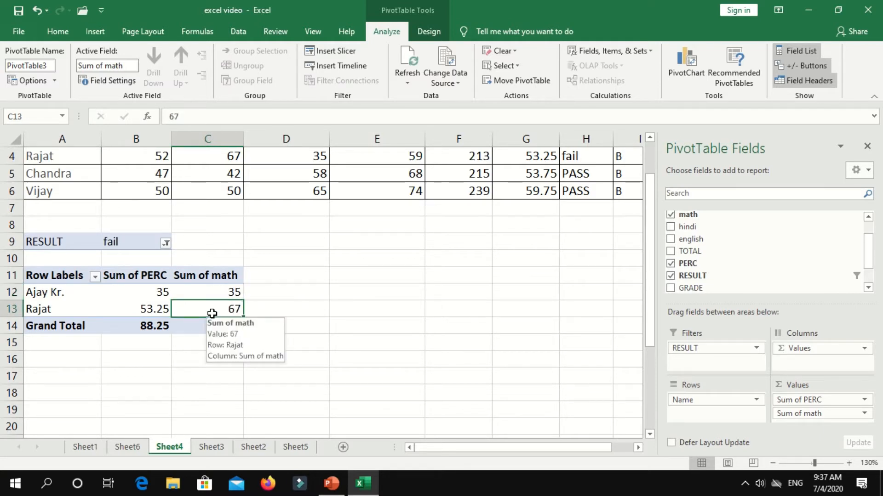
Reset the RESULT filter to (All) so all five students show again.
scroll(188, 216, "up", 1)
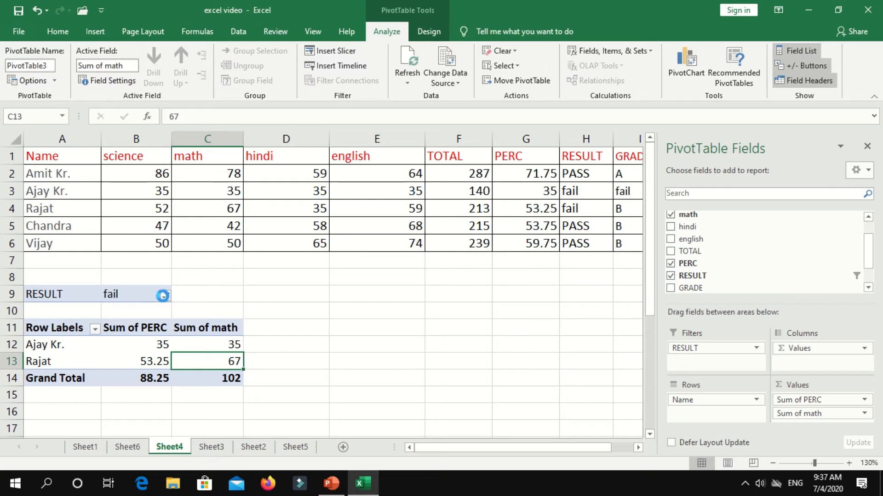
left_click(166, 296)
left_click(41, 138)
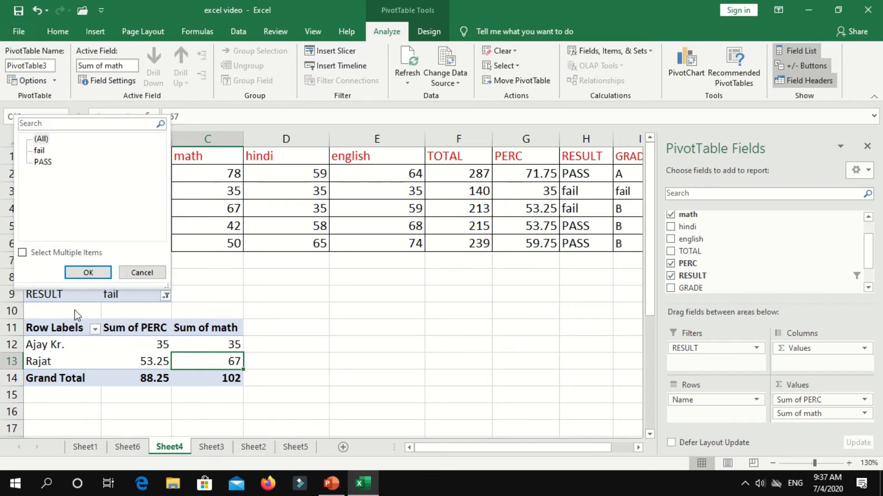
left_click(88, 272)
scroll(487, 327, "down", 1)
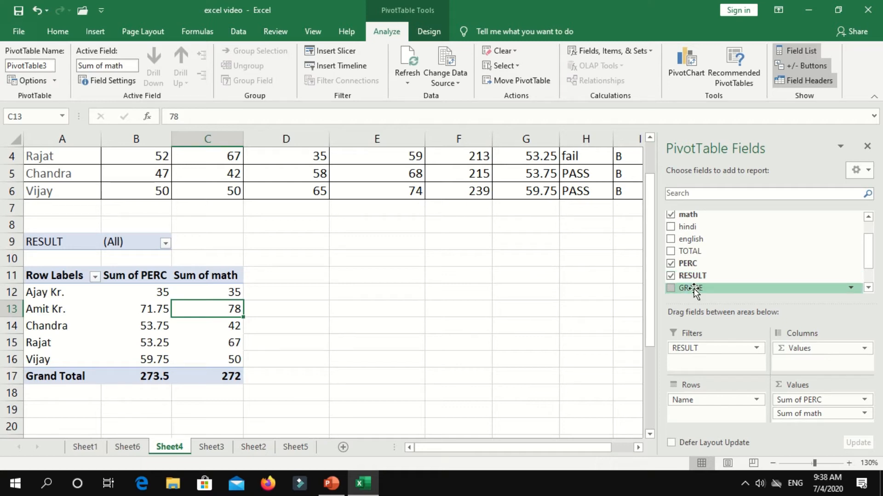
Add GRADE as a report filter and filter to RESULT PASS with GRADE B.
left_click_drag(693, 290, 692, 352)
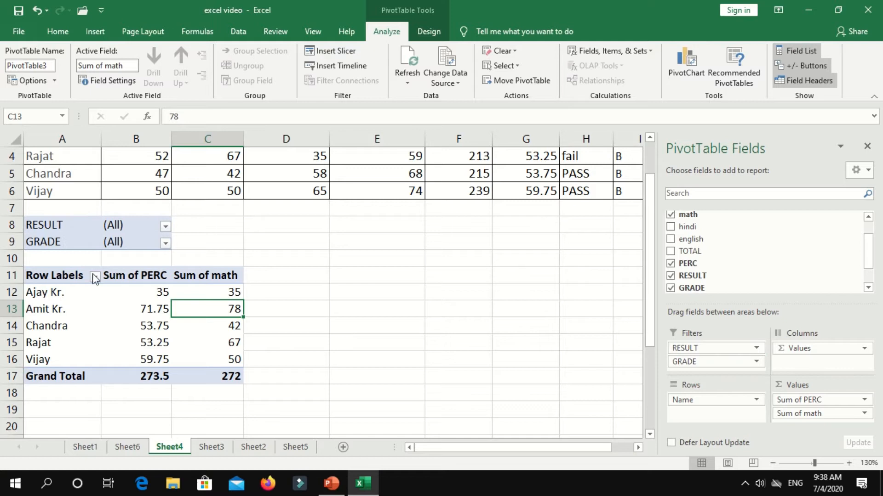
left_click(165, 226)
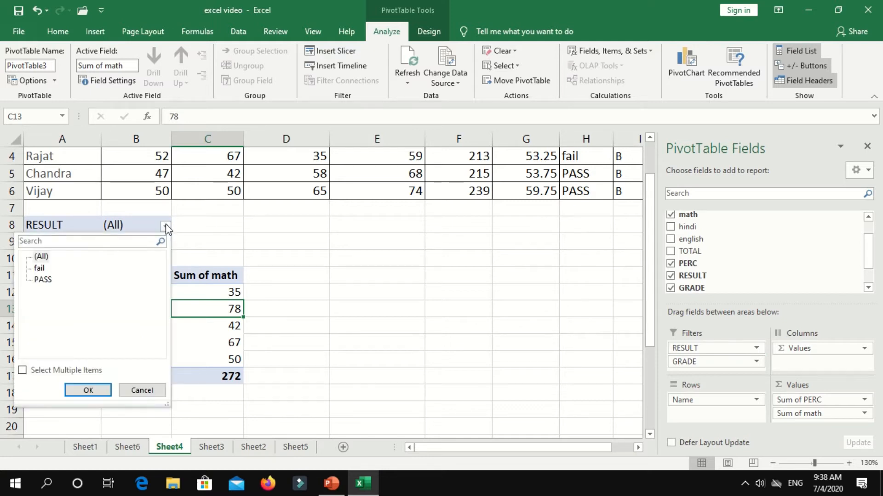
left_click(41, 279)
left_click(88, 390)
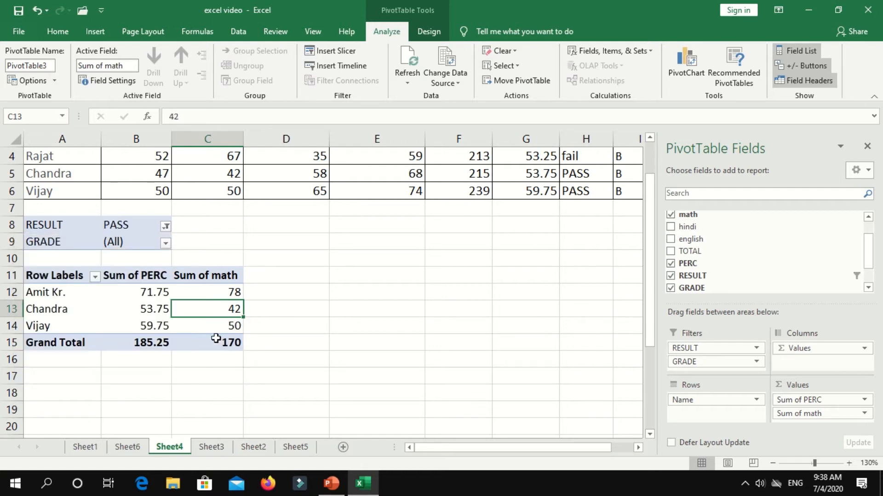
left_click(166, 243)
left_click(37, 297)
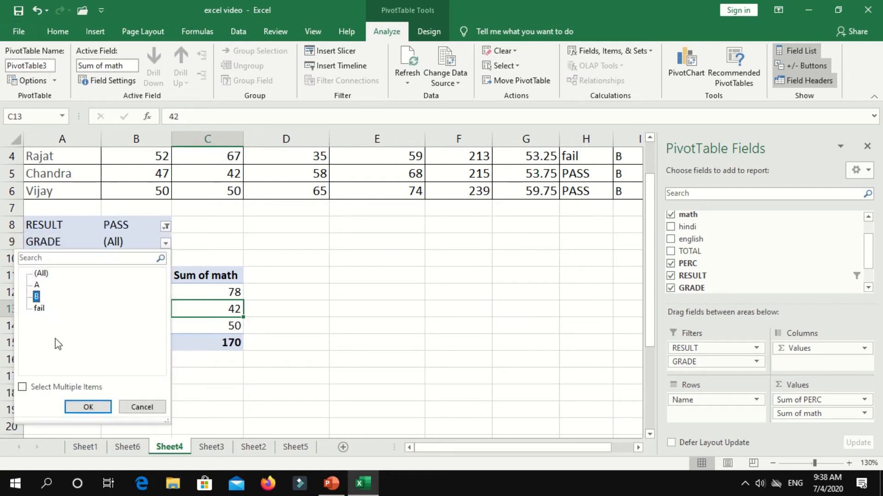
left_click(85, 407)
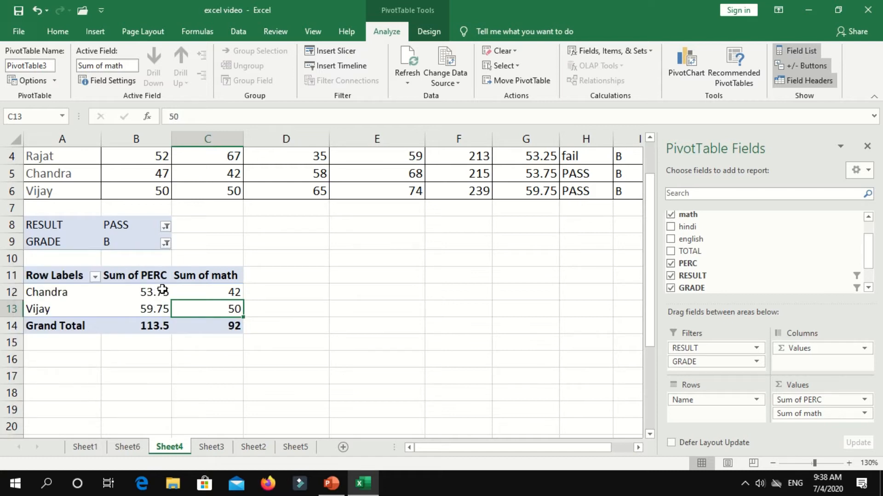
mouse_move(163, 289)
scroll(517, 181, "up", 1)
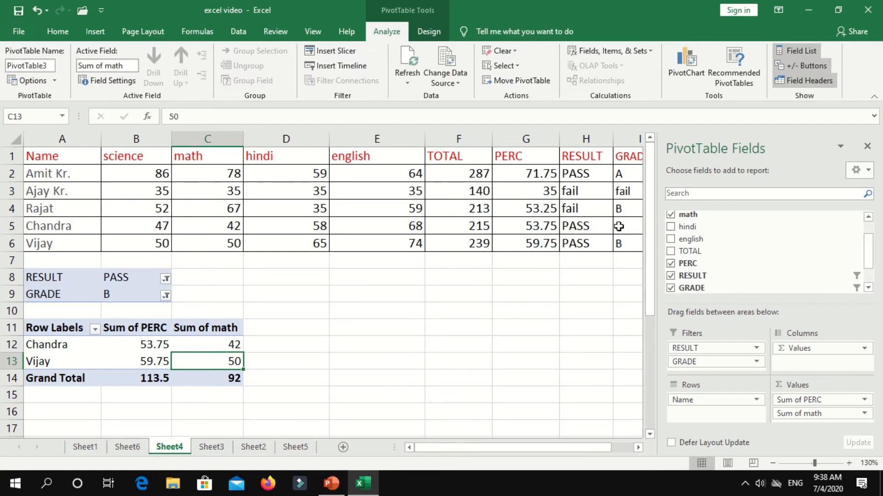
Compare against the RESULT and GRADE cells of two students in the source data.
left_click(166, 295)
key("Escape")
left_click(614, 225)
left_click_drag(611, 225, 614, 248)
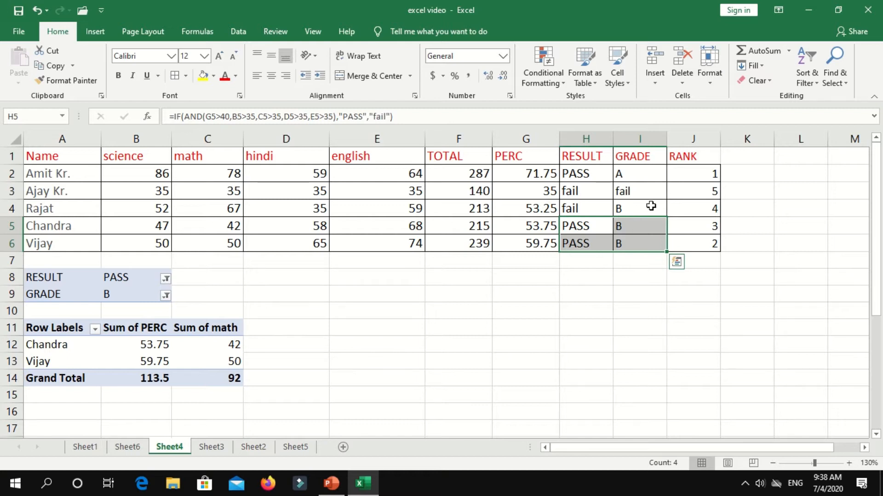
left_click(135, 357)
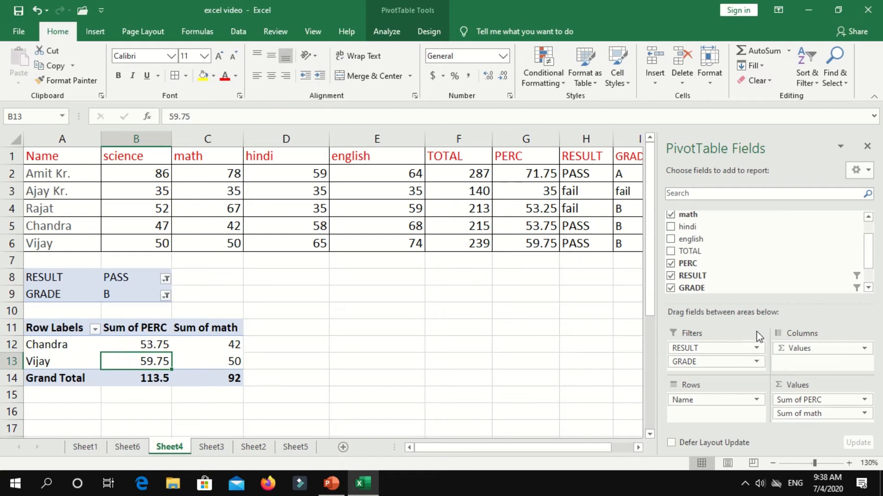
Reset both RESULT and GRADE filters to (All) so all five students show.
left_click(165, 279)
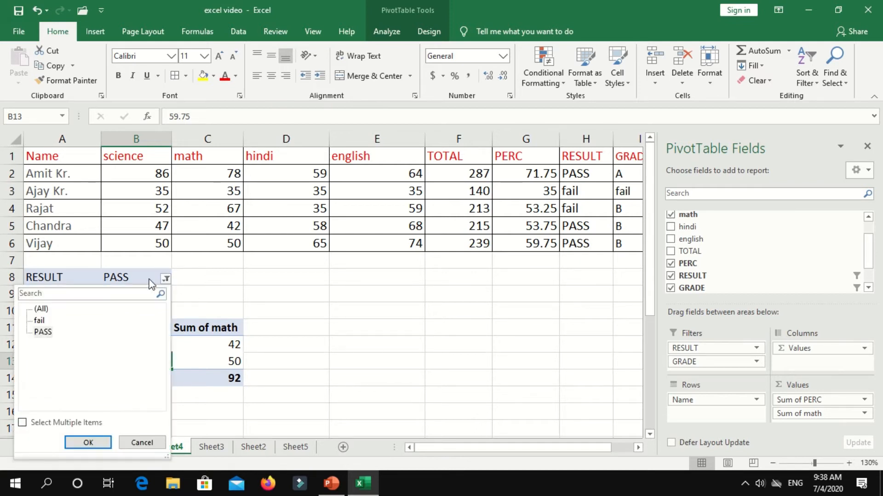
left_click(40, 309)
left_click(88, 442)
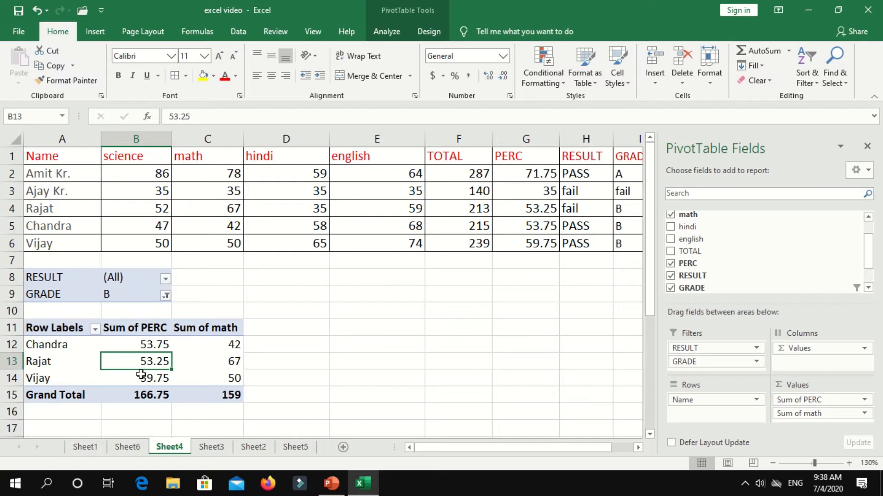
left_click(165, 296)
left_click(41, 139)
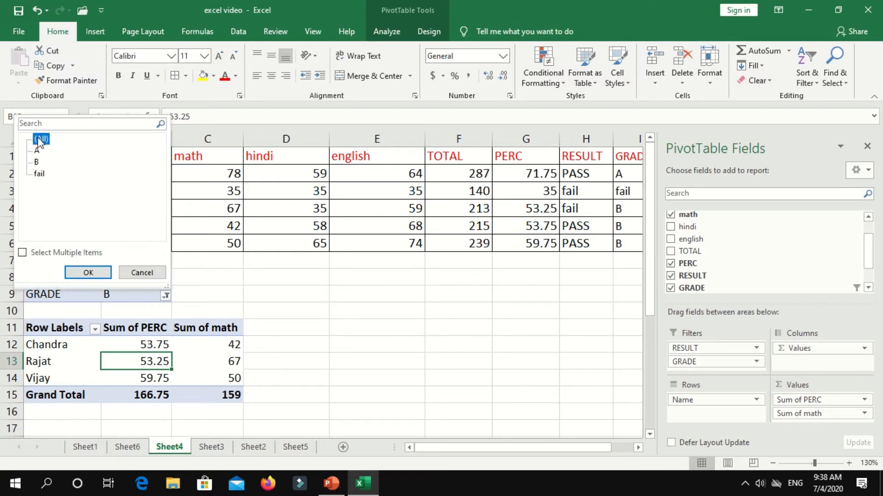
left_click(88, 272)
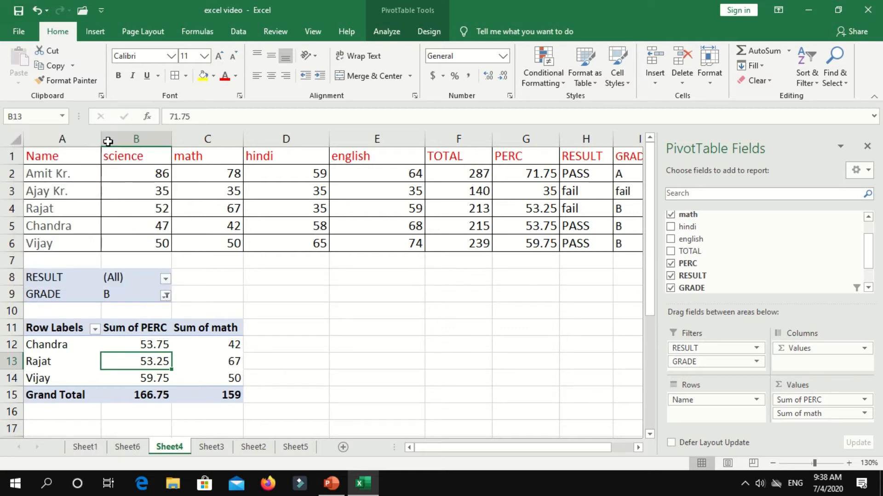
left_click(97, 32)
Insert the arrow picture from the New To Edit folder and move it beside the pivot filters.
left_click_drag(138, 378, 138, 362)
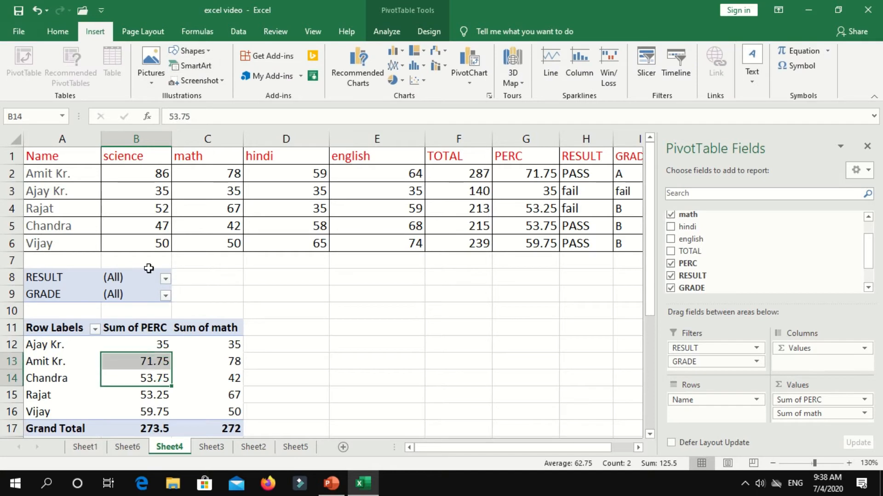
left_click(153, 81)
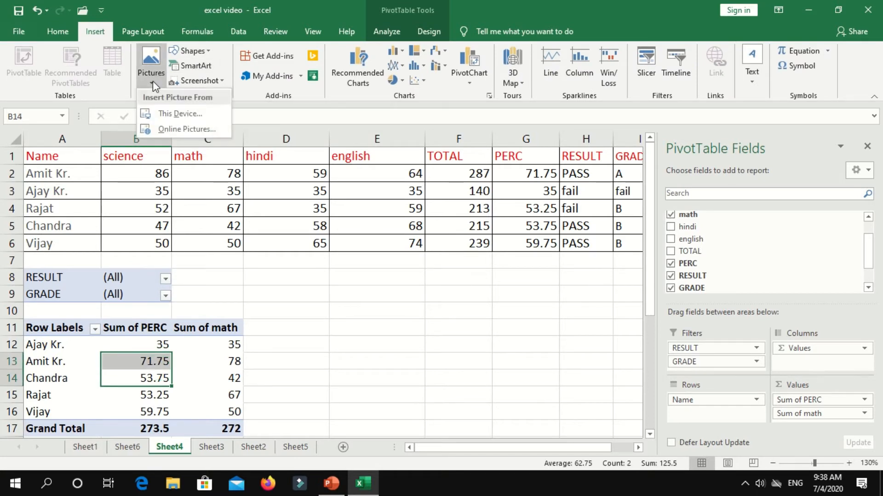
left_click(173, 118)
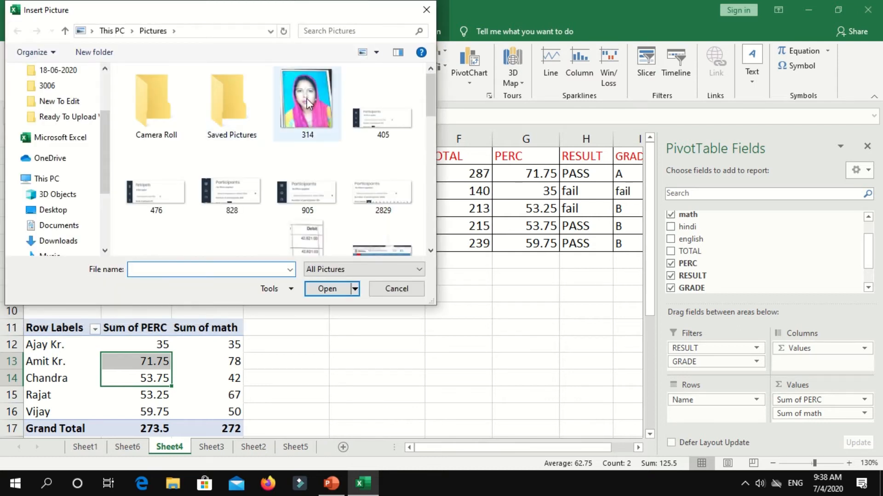
scroll(309, 184, "down", 10)
scroll(312, 186, "down", 5)
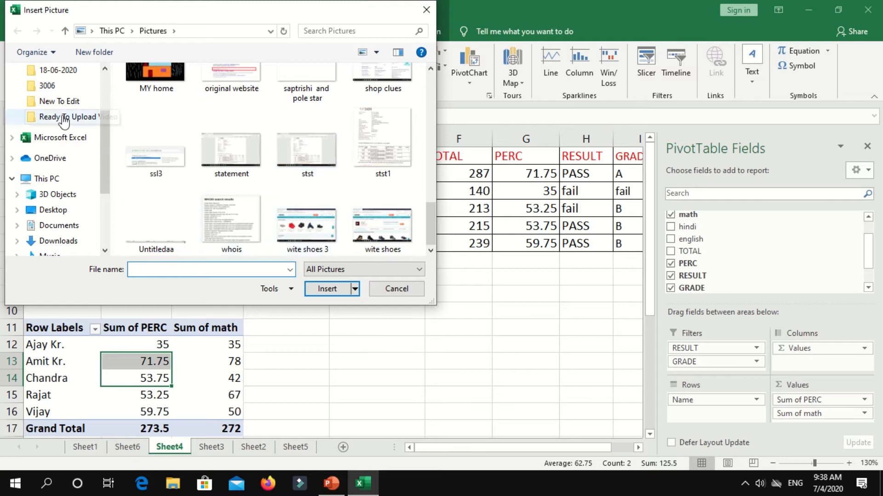
left_click(62, 101)
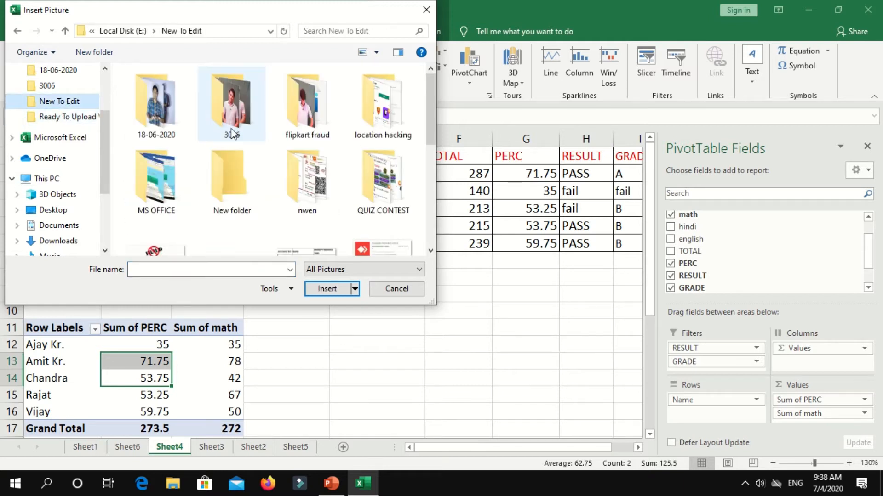
scroll(340, 193, "down", 5)
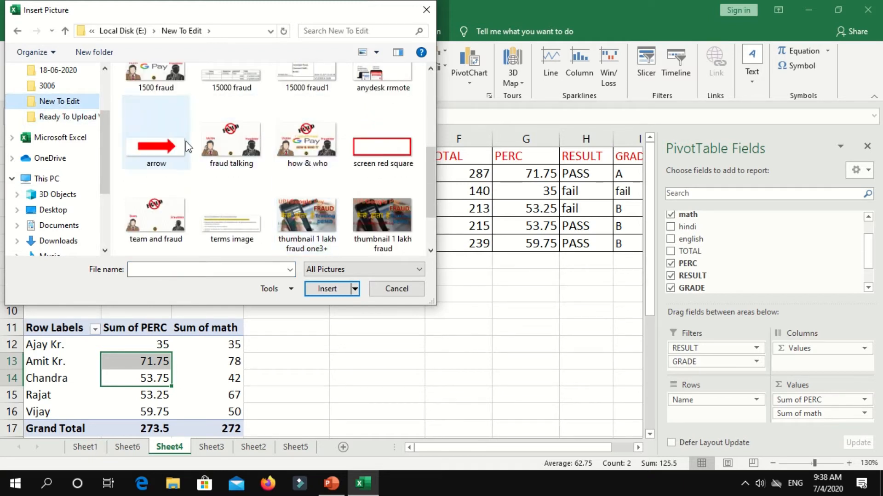
left_click(182, 156)
left_click(330, 289)
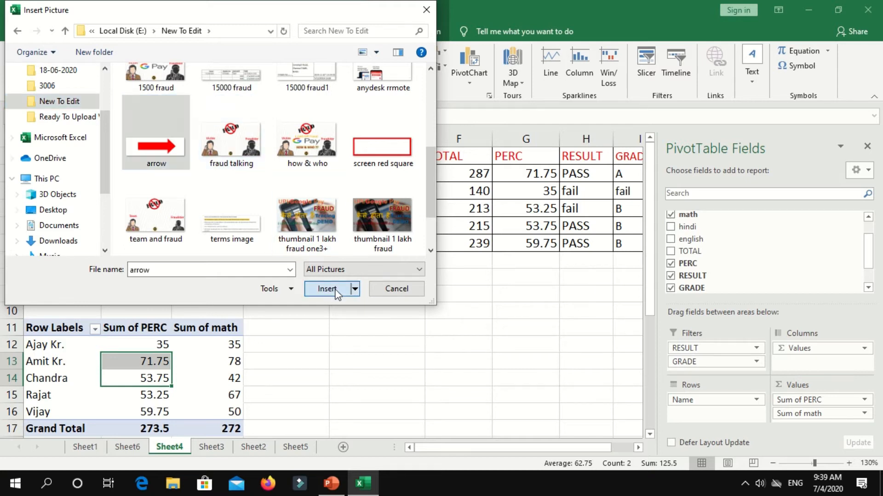
left_click_drag(180, 384, 369, 286)
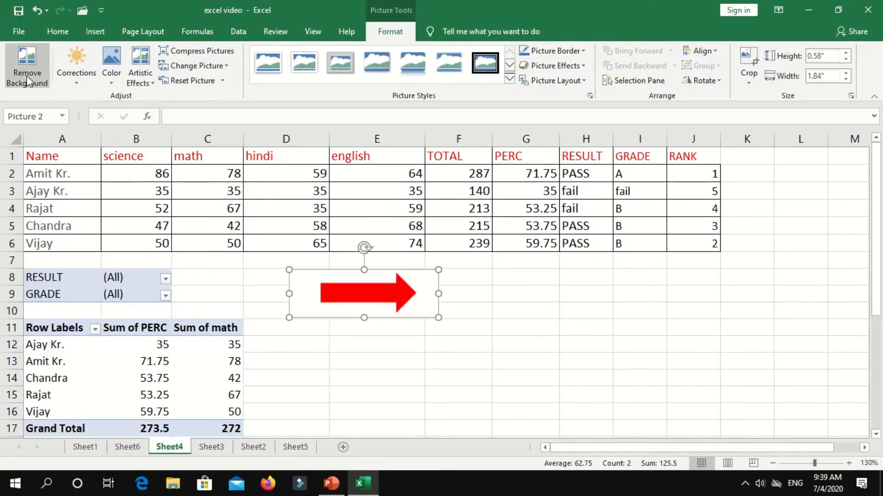
Remove the arrow picture's background and shift it slightly lower and left.
left_click(25, 85)
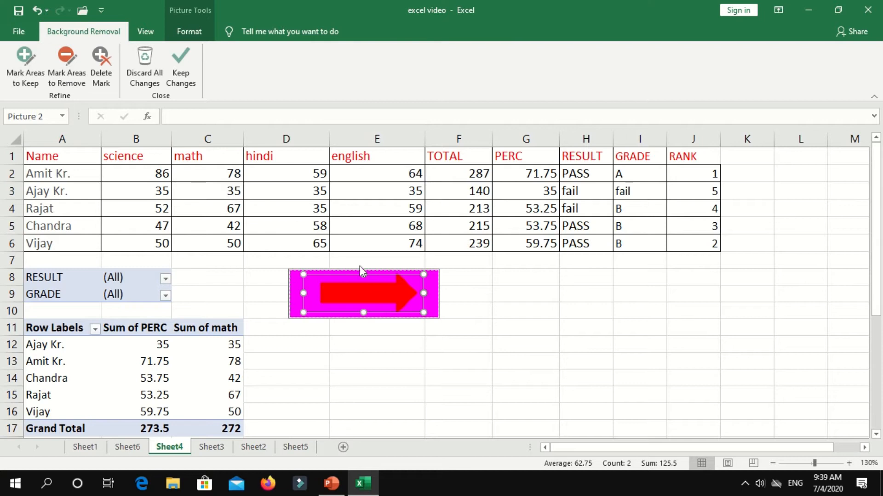
left_click(174, 67)
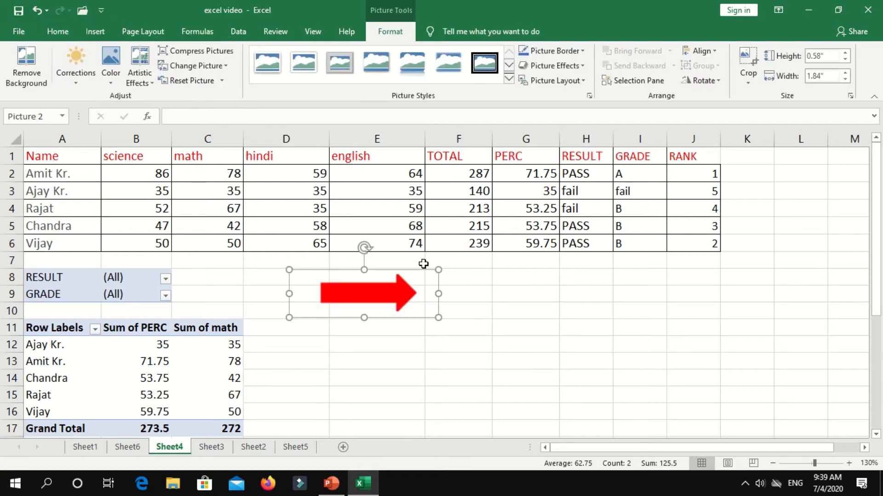
left_click_drag(423, 301, 381, 307)
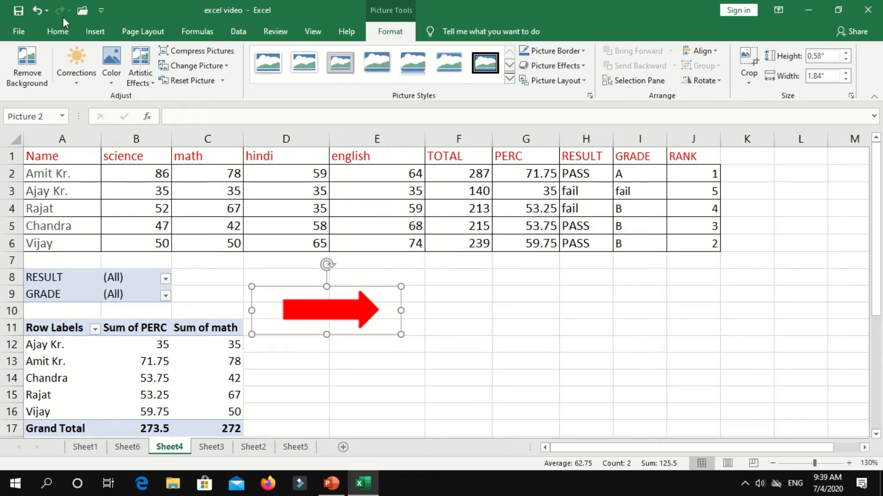
left_click(95, 31)
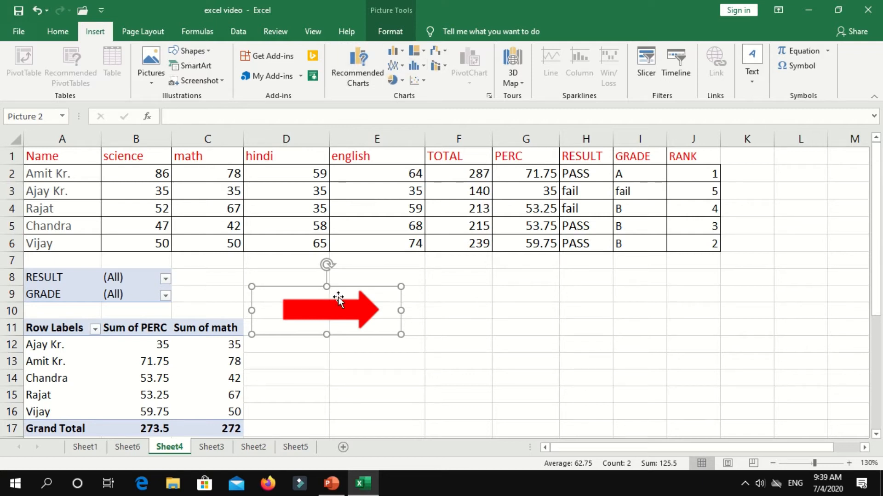
Delete the arrow picture and select the whole marks table A1:J6 with headers.
key("Delete")
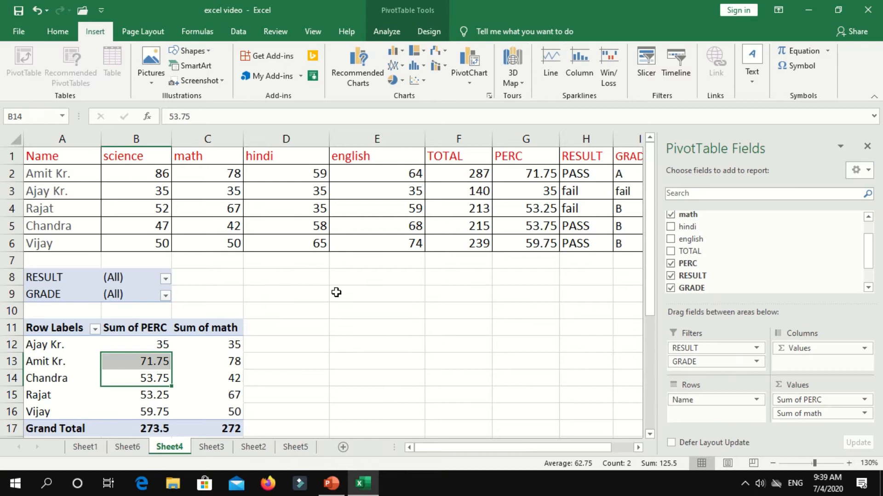
left_click(119, 178)
left_click_drag(62, 173, 693, 244)
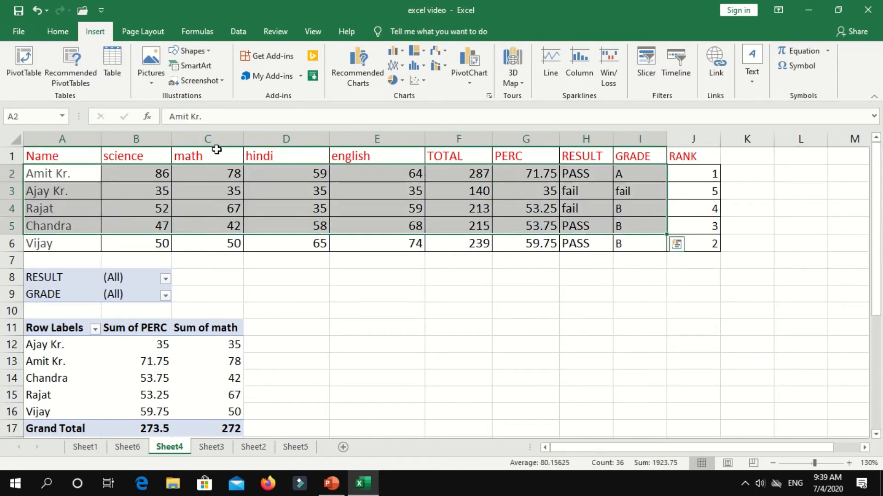
left_click(212, 149)
left_click_drag(27, 155, 693, 245)
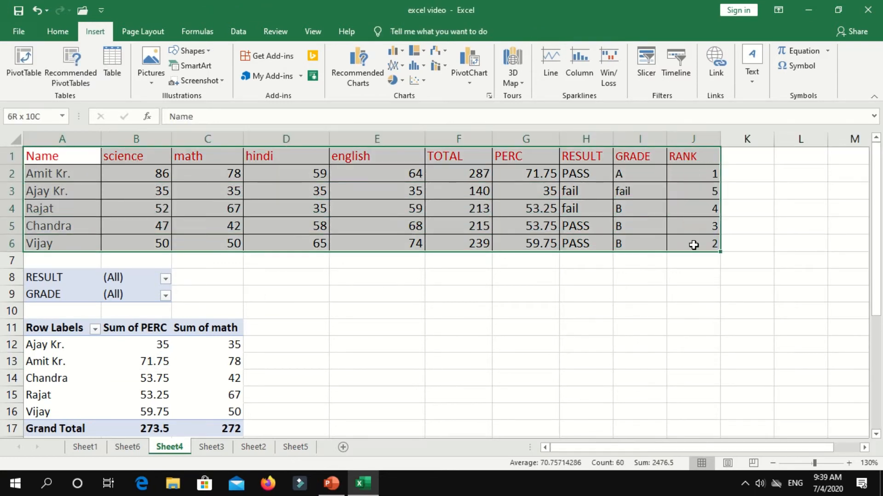
Open Recommended Charts and preview the Stacked Column, Clustered Bar and Stacked Bar suggestions.
left_click(358, 73)
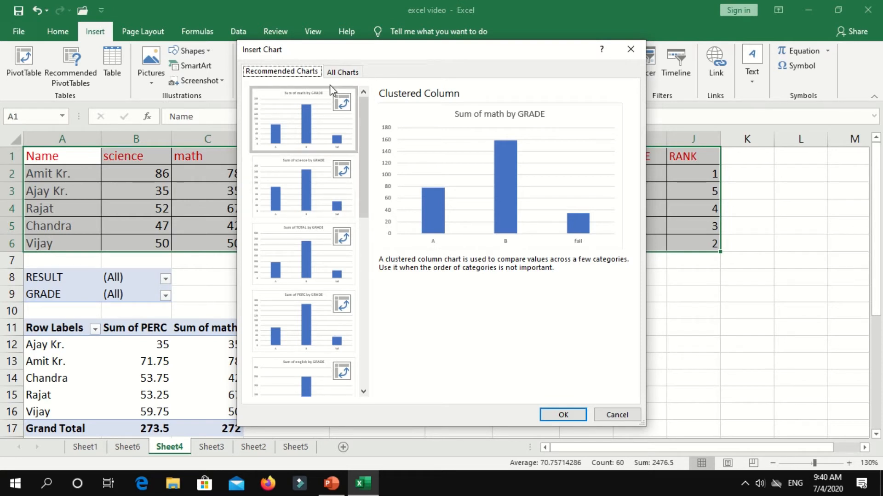
left_click_drag(362, 128, 363, 296)
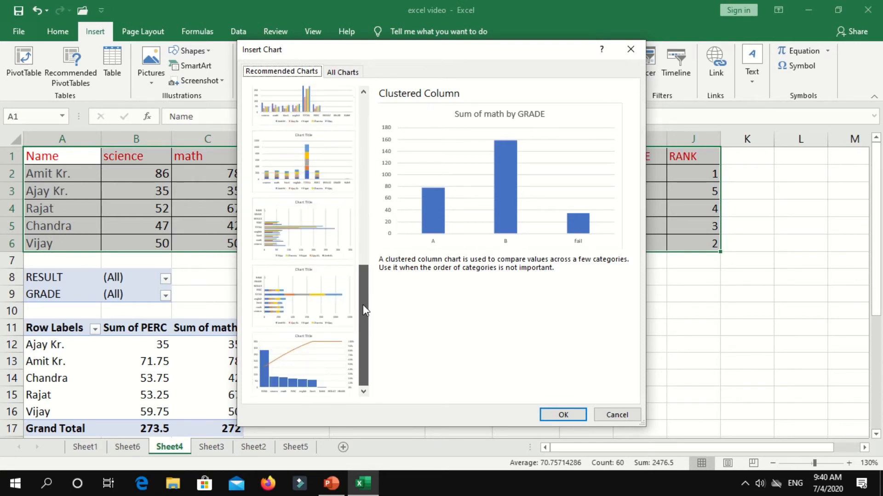
left_click(318, 182)
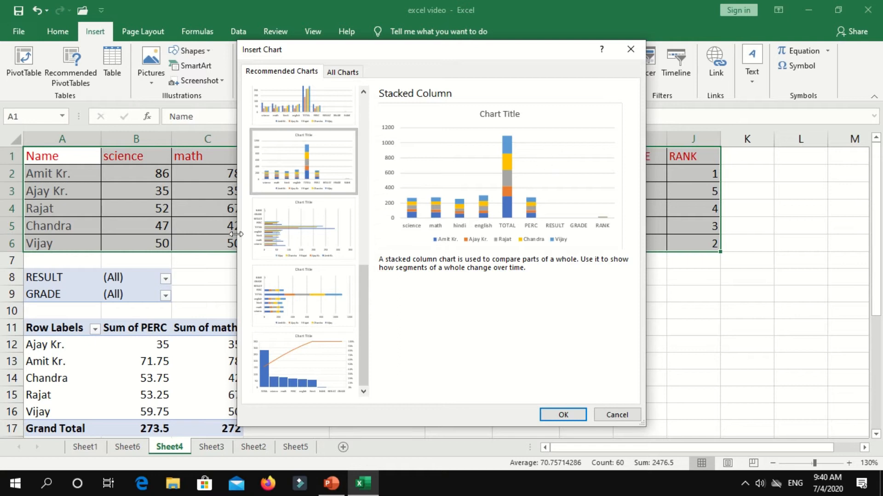
left_click(259, 234)
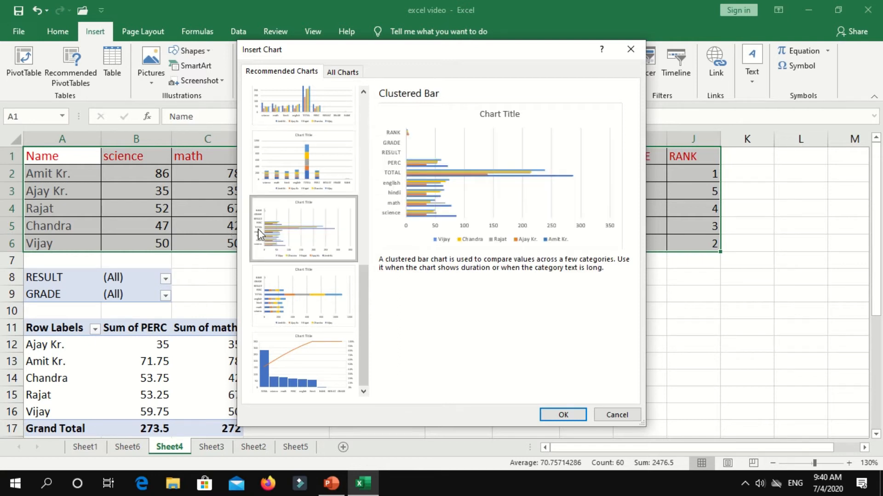
left_click_drag(361, 45, 507, 53)
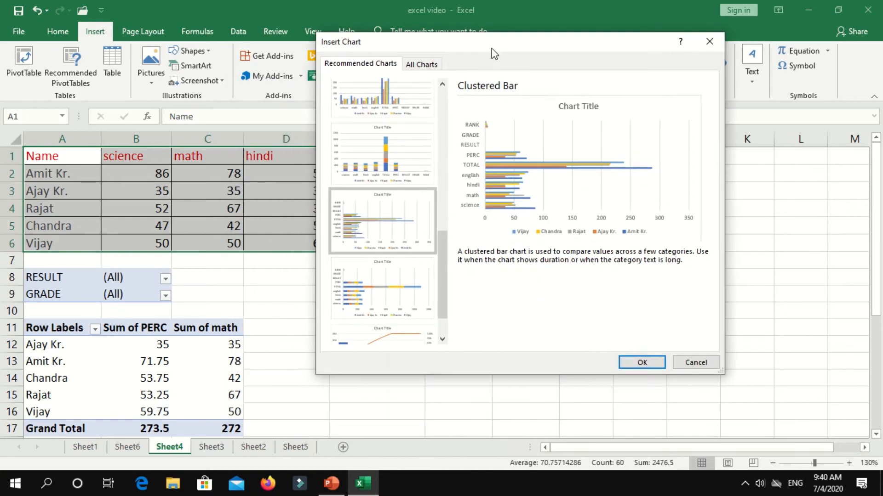
left_click(385, 168)
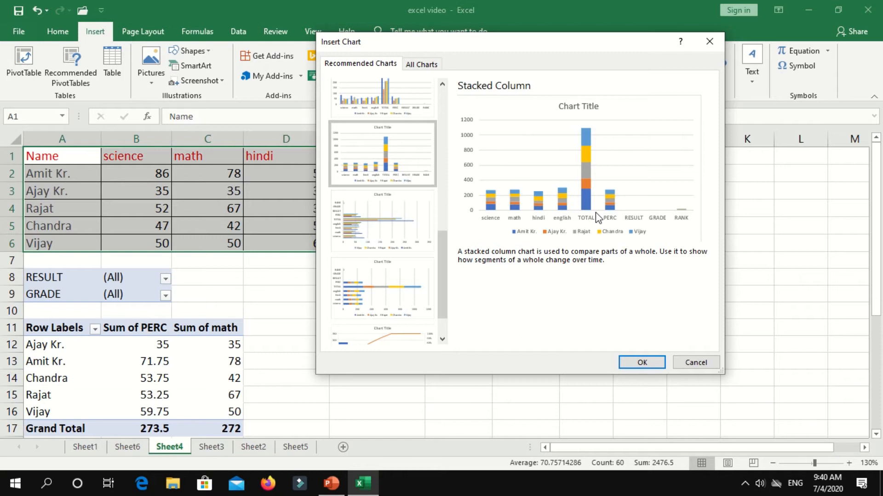
left_click(355, 215)
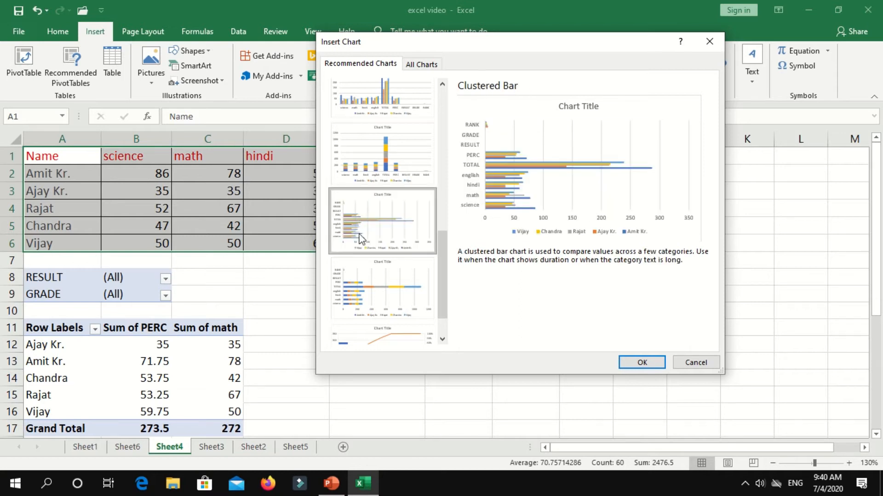
left_click(359, 288)
In All Charts, browse Line, Pie and Bar types, then pick the second Clustered Column preview.
left_click(416, 65)
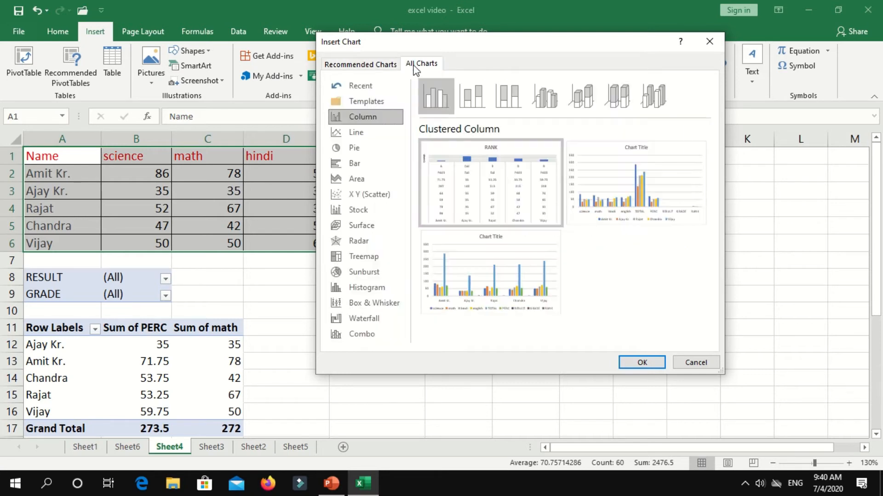
left_click(384, 134)
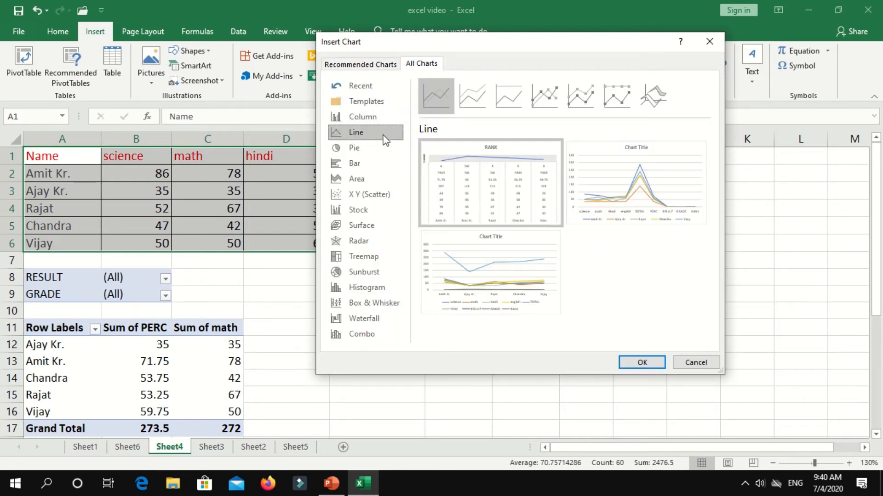
left_click(367, 149)
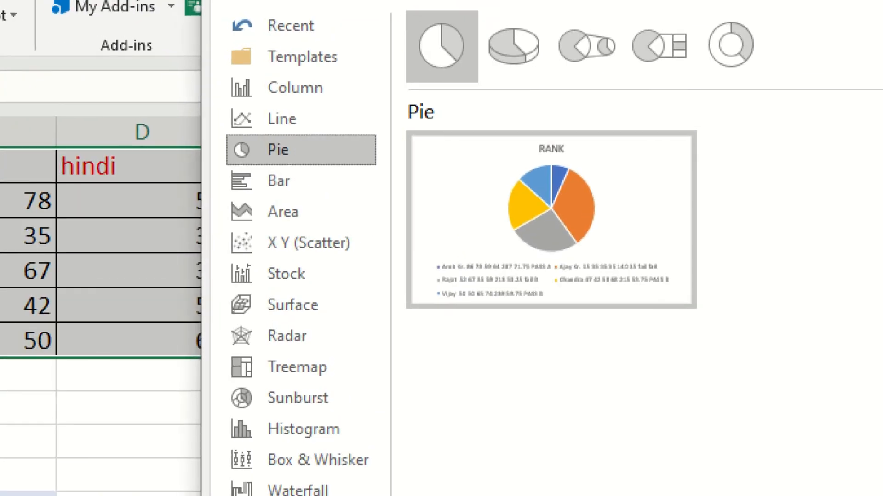
mouse_move(429, 149)
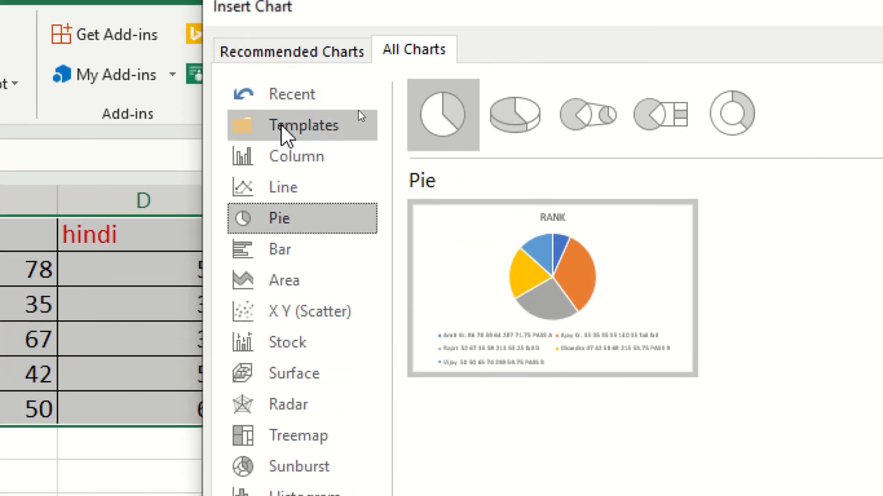
left_click(282, 251)
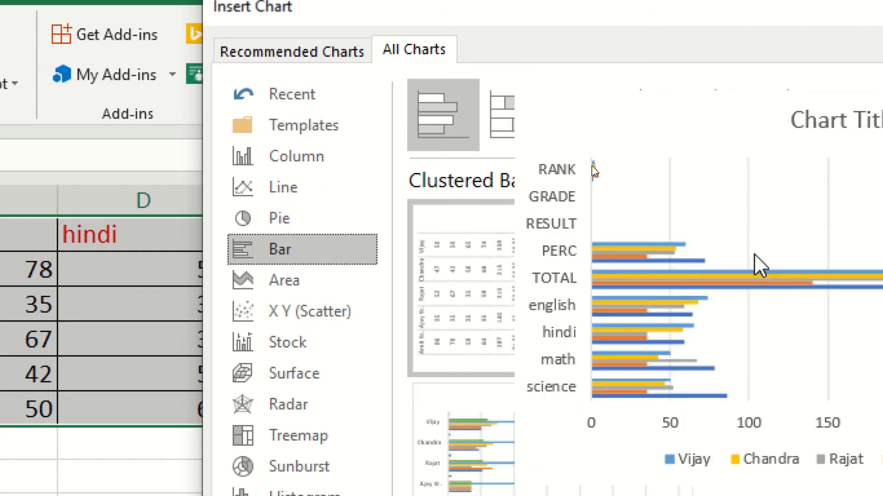
mouse_move(571, 272)
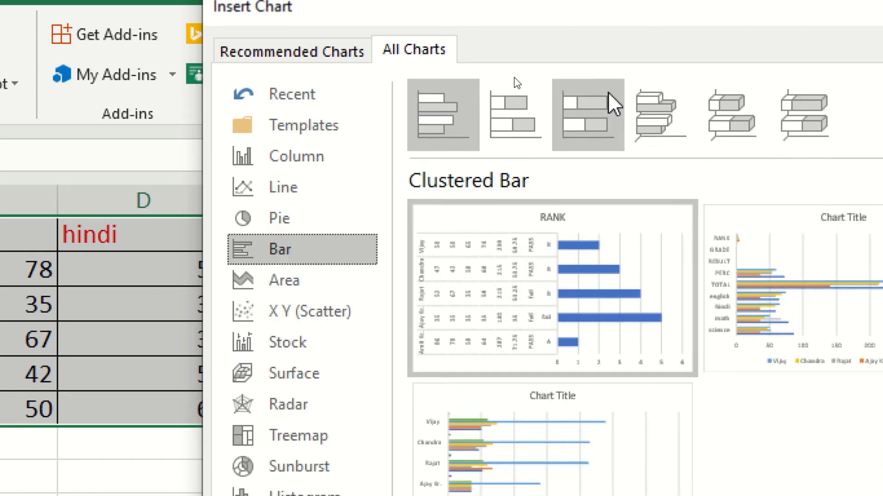
left_click(320, 197)
left_click(321, 179)
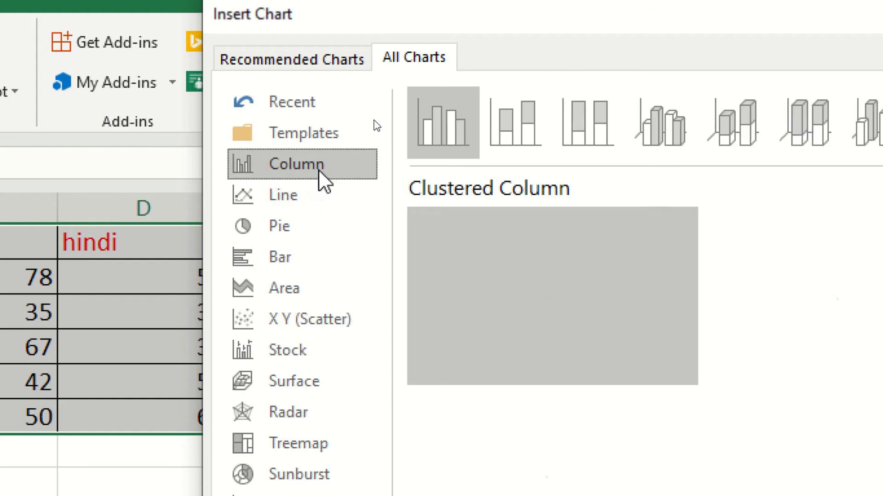
mouse_move(789, 278)
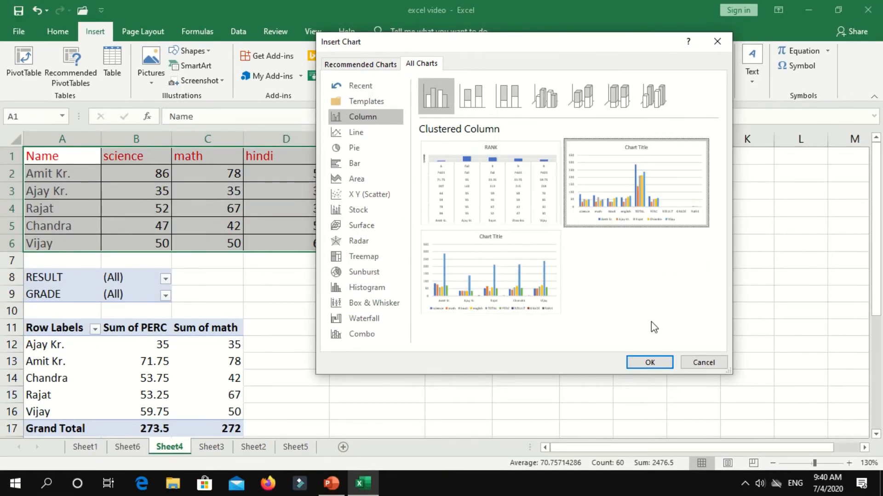
Insert the clustered column chart and drag it off the marks table.
left_click(650, 363)
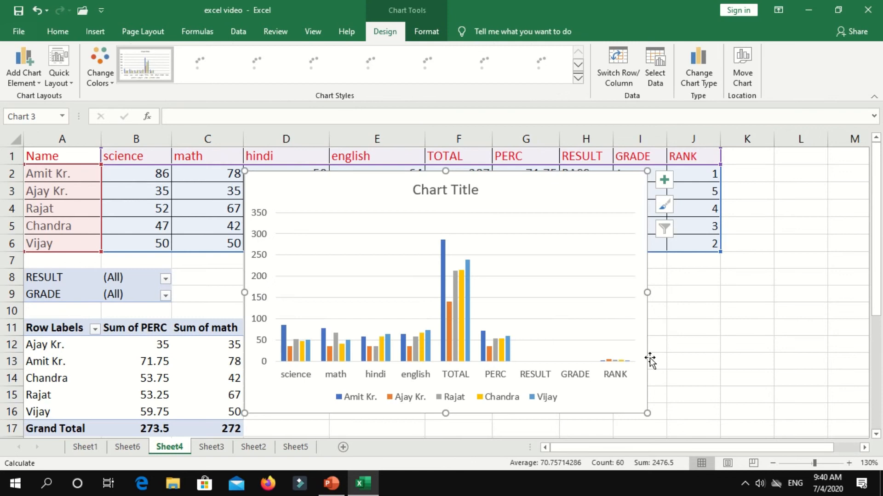
left_click_drag(479, 261, 634, 317)
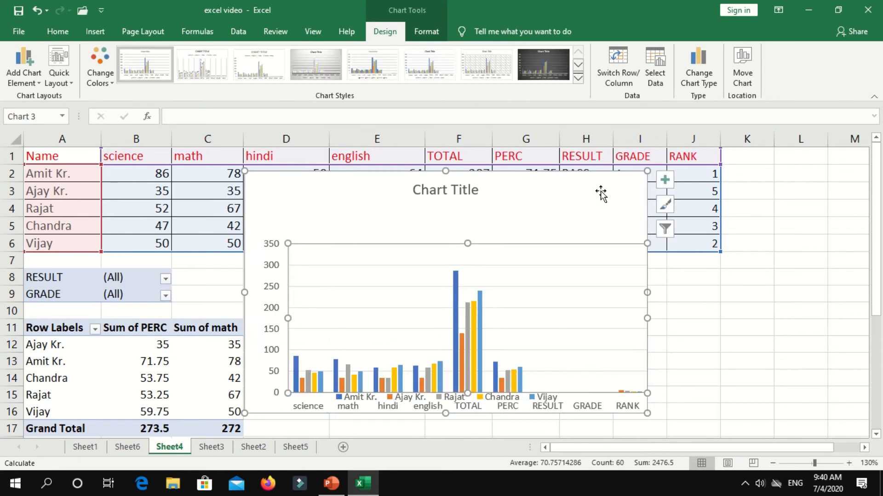
left_click_drag(597, 187, 696, 248)
scroll(725, 240, "down", 4)
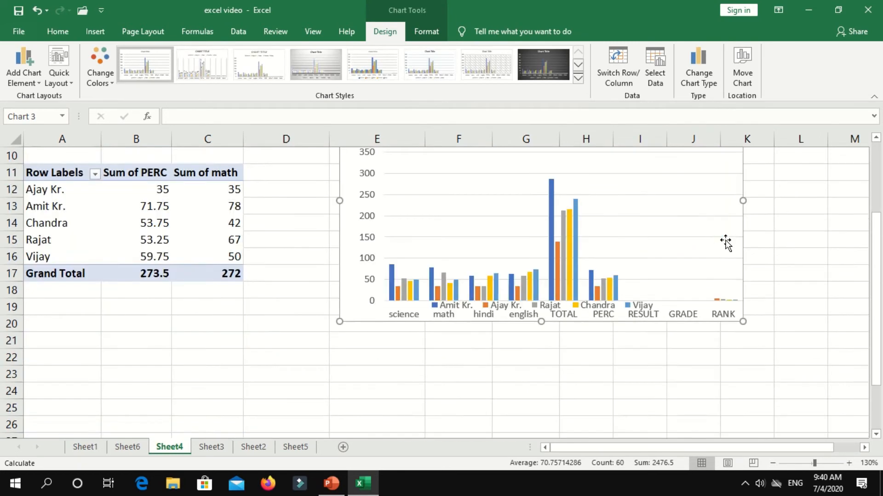
scroll(371, 196, "up", 2)
scroll(335, 236, "up", 2)
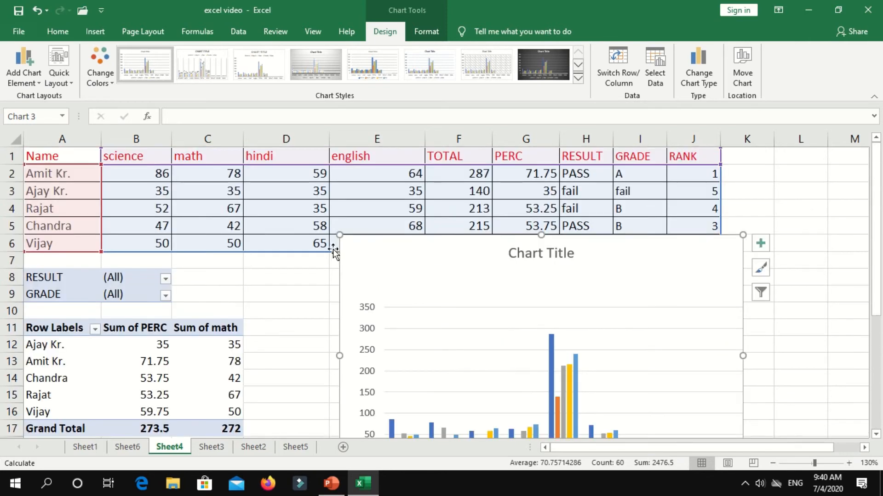
left_click_drag(337, 236, 452, 327)
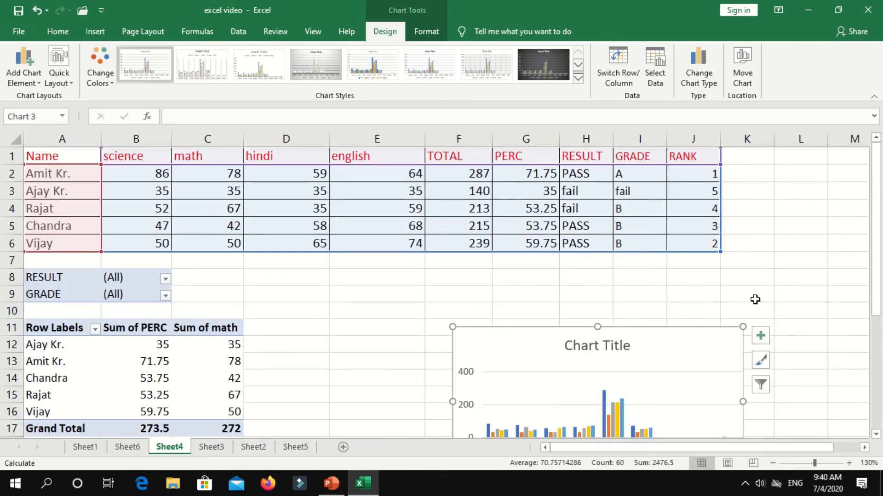
scroll(735, 301, "down", 3)
Move the plot area up and enlarge the chart so labels and legend fit.
left_click(598, 255)
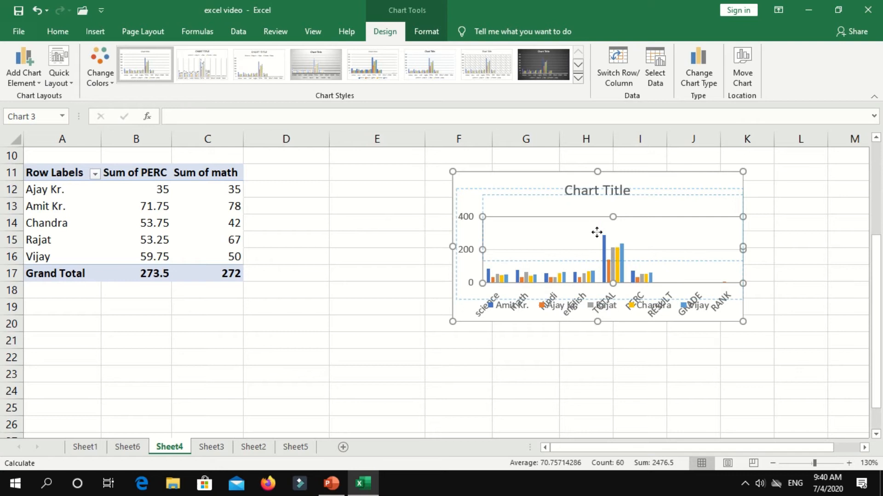
left_click_drag(597, 229, 624, 234)
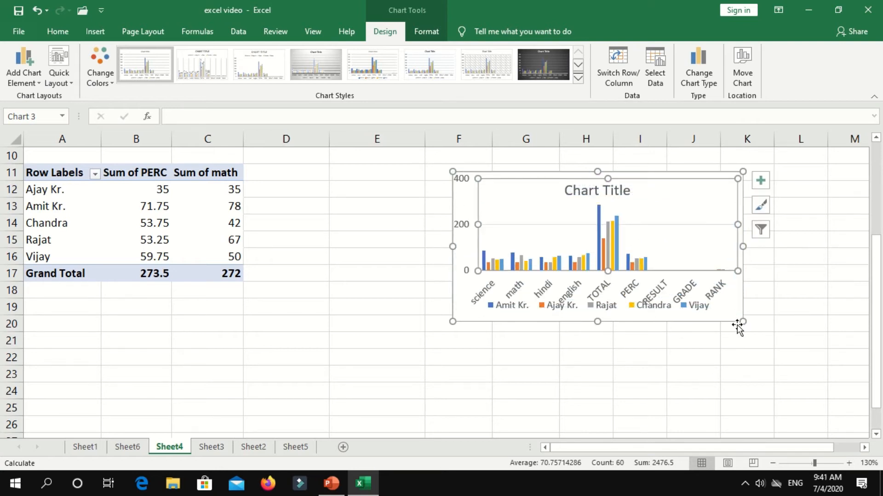
left_click_drag(740, 322, 750, 350)
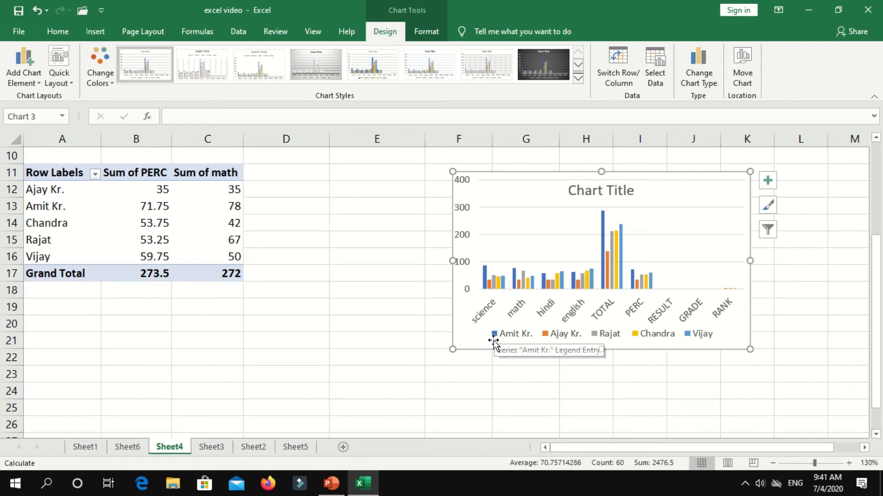
Reselect the Sheet4 column chart and apply the dark preset from the Chart Styles gallery.
mouse_move(605, 226)
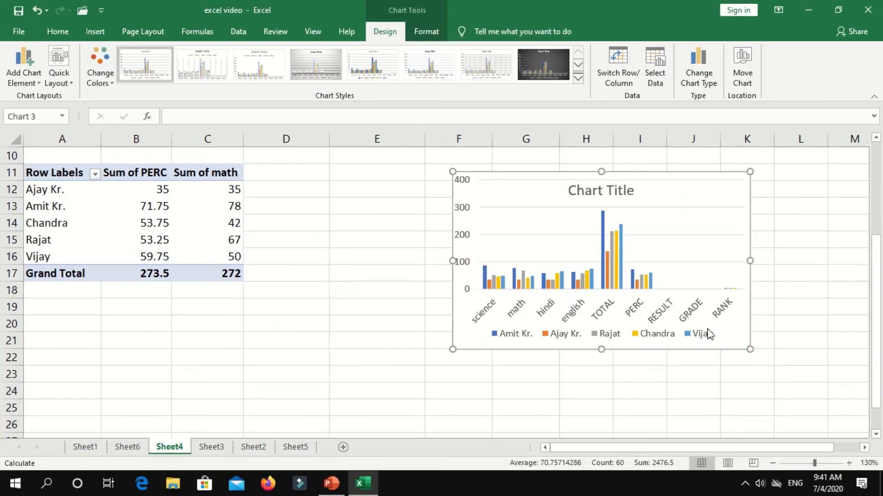
key("ctrl")
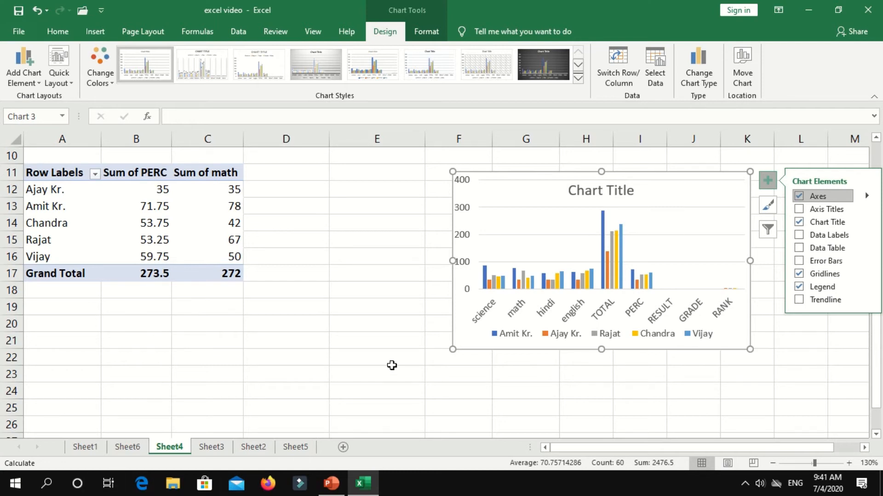
scroll(390, 358, "up", 3)
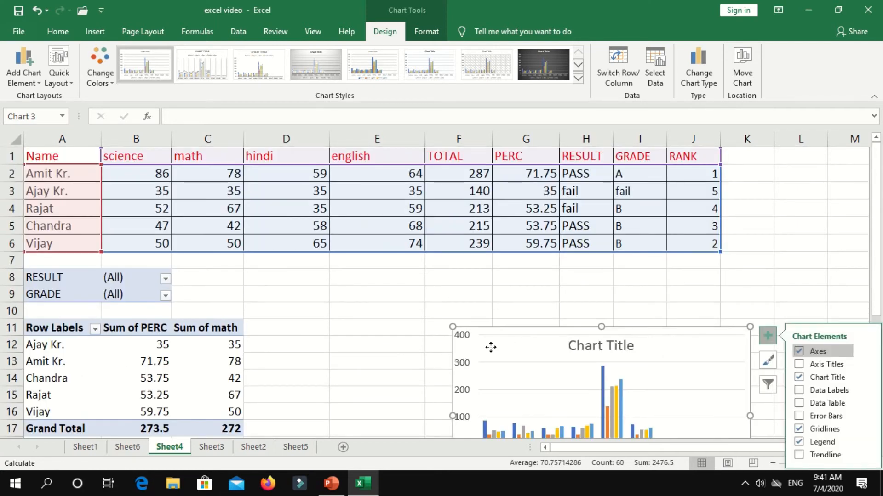
left_click(478, 310)
left_click(465, 340)
left_click(107, 31)
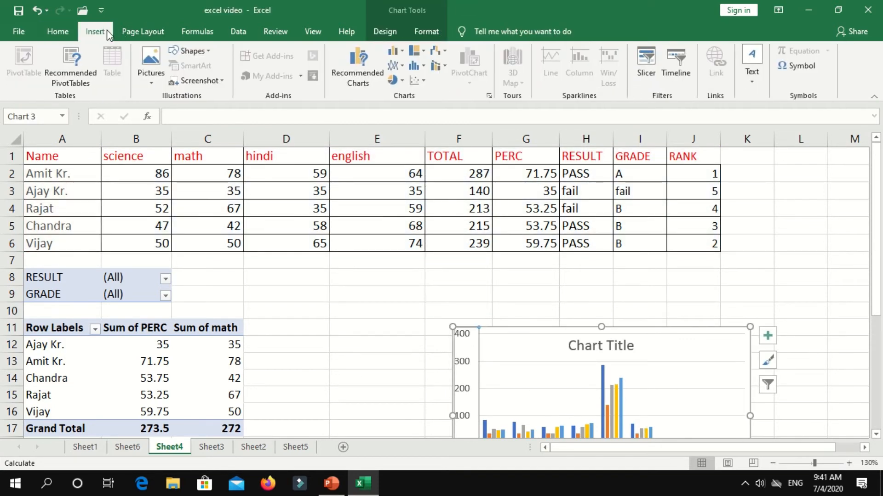
left_click(512, 338)
left_click(521, 332)
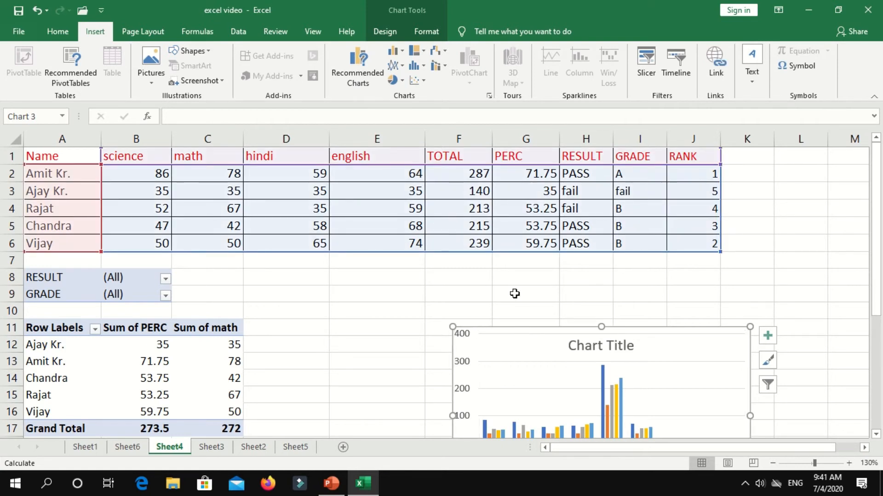
left_click(398, 26)
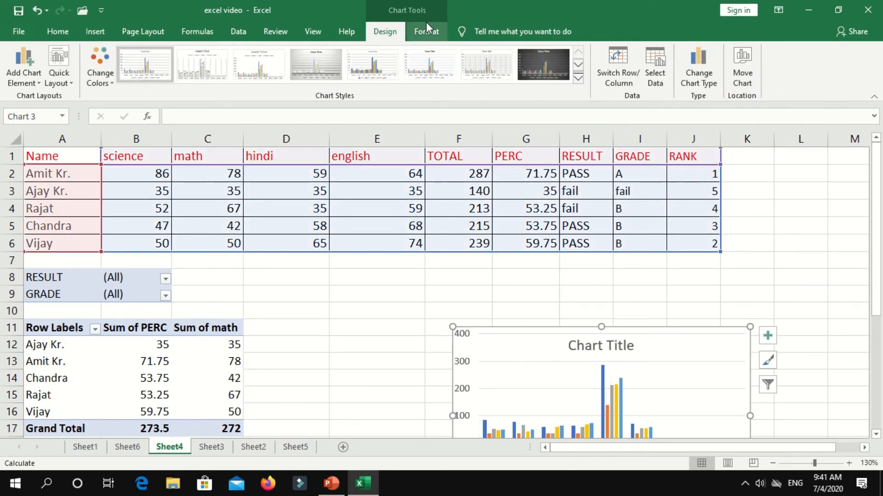
left_click(528, 69)
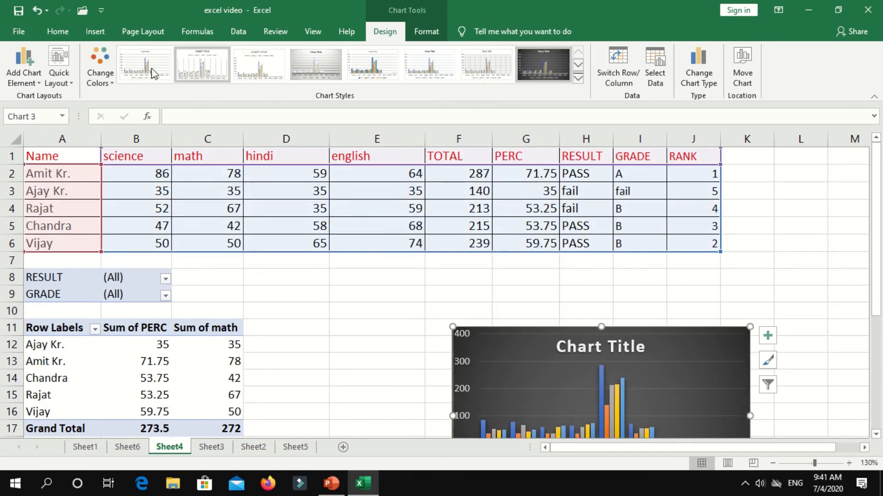
Preview the chart colour palettes and Format options without changing the chart.
left_click(101, 75)
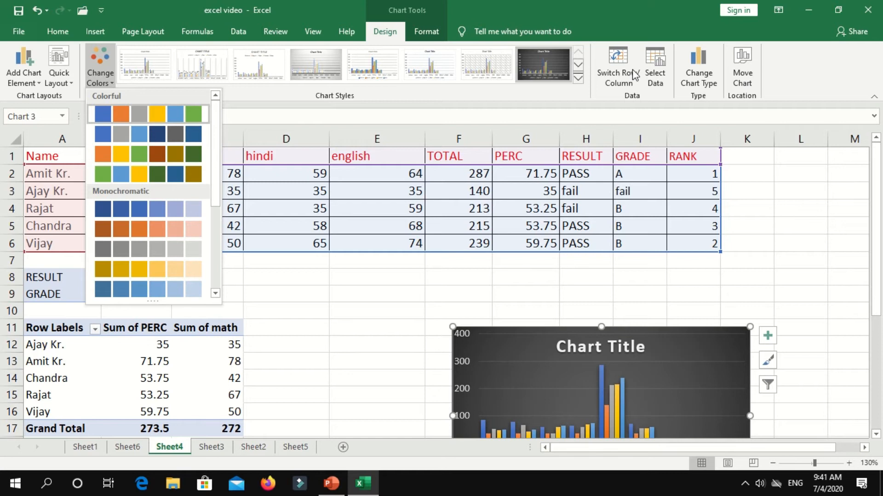
left_click(436, 30)
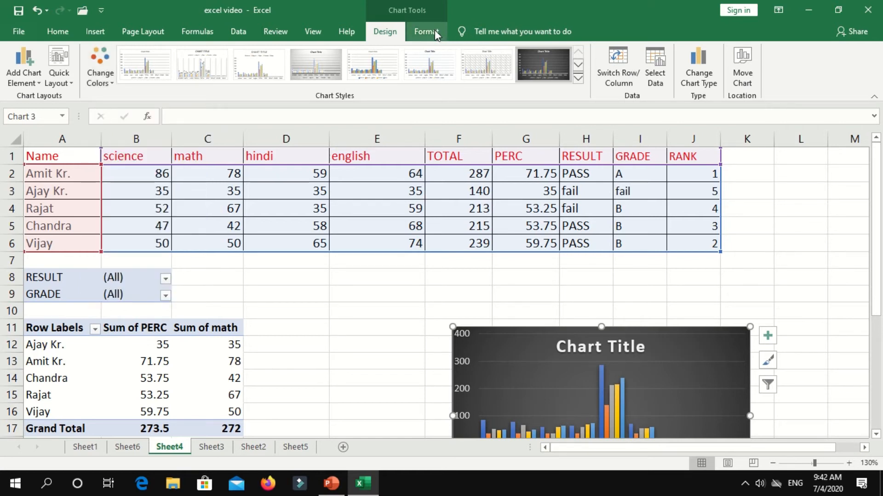
left_click(435, 29)
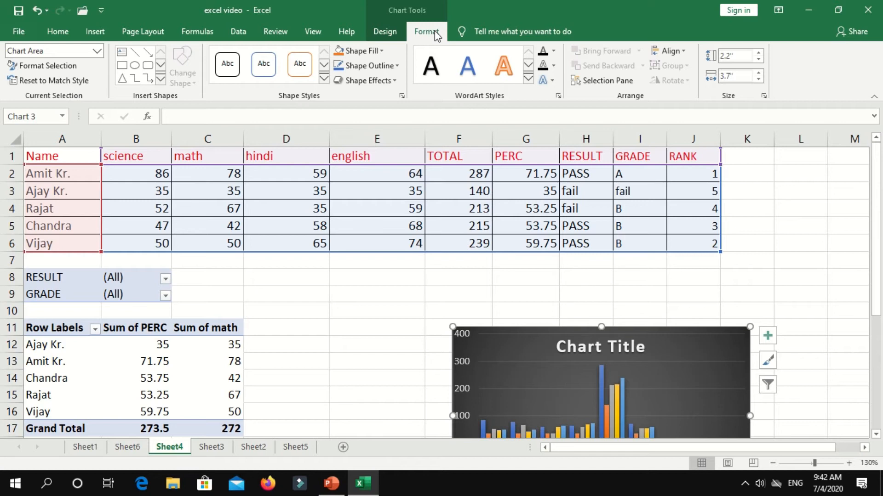
left_click(384, 31)
Look over the Page Layout options, return to Insert, and delete the chart.
left_click(141, 32)
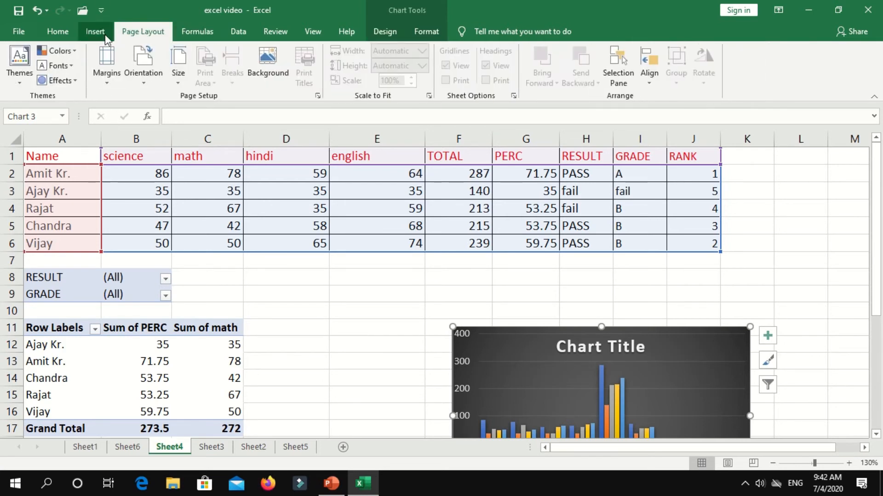
left_click(95, 32)
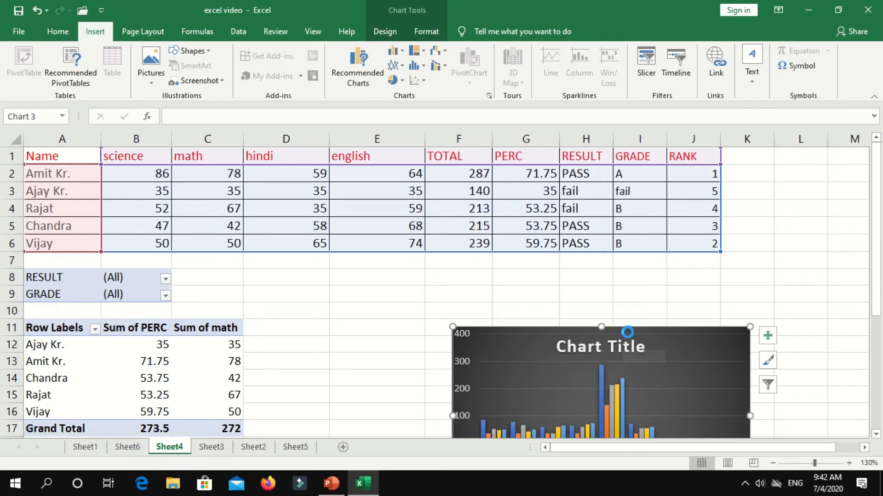
key("Delete")
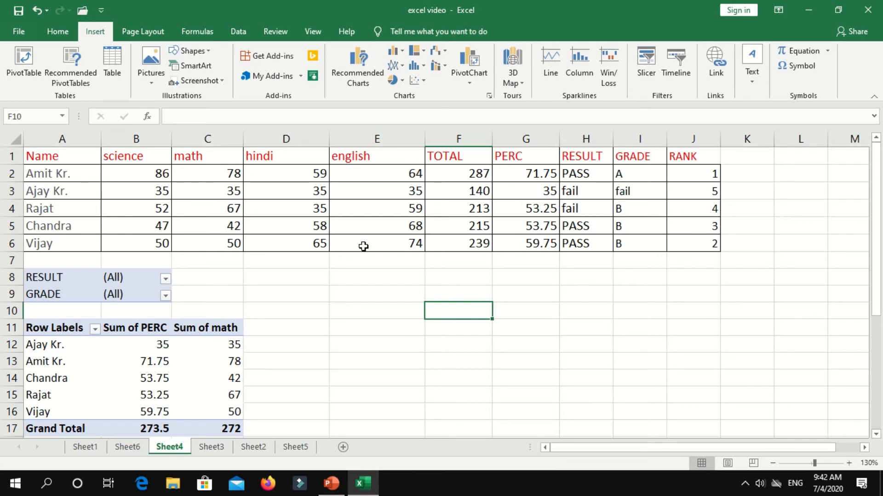
Leave Sheet4 for the Sheet3 worksheet.
left_click(222, 447)
Switch to Sheet2 and drag across the math progress table and its sparklines.
left_click(251, 453)
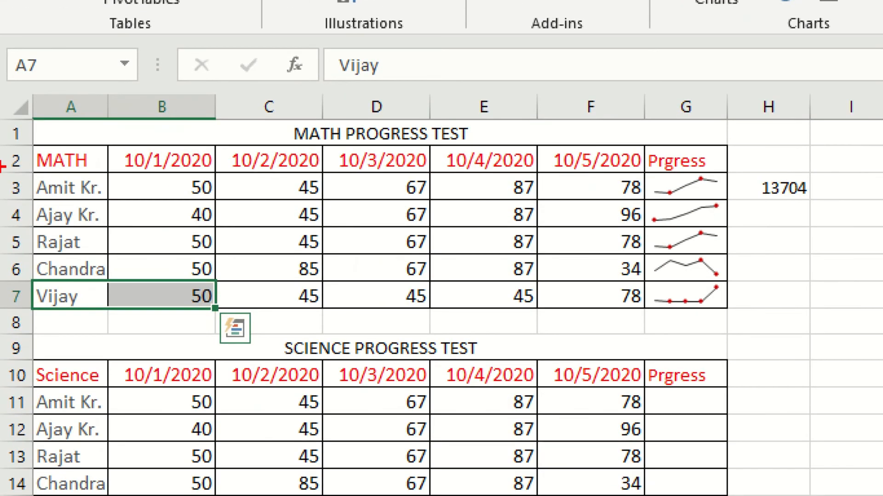
mouse_move(32, 141)
left_mouse_down()
mouse_move(44, 316)
mouse_move(749, 316)
mouse_move(734, 315)
left_mouse_up()
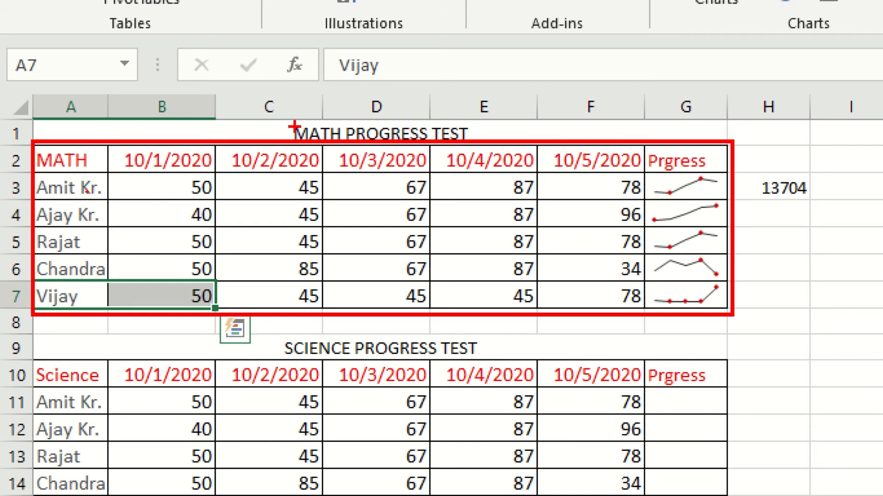
mouse_move(286, 122)
left_mouse_down()
mouse_move(365, 154)
mouse_move(432, 121)
mouse_move(350, 122)
left_mouse_up()
left_click_drag(147, 173, 676, 170)
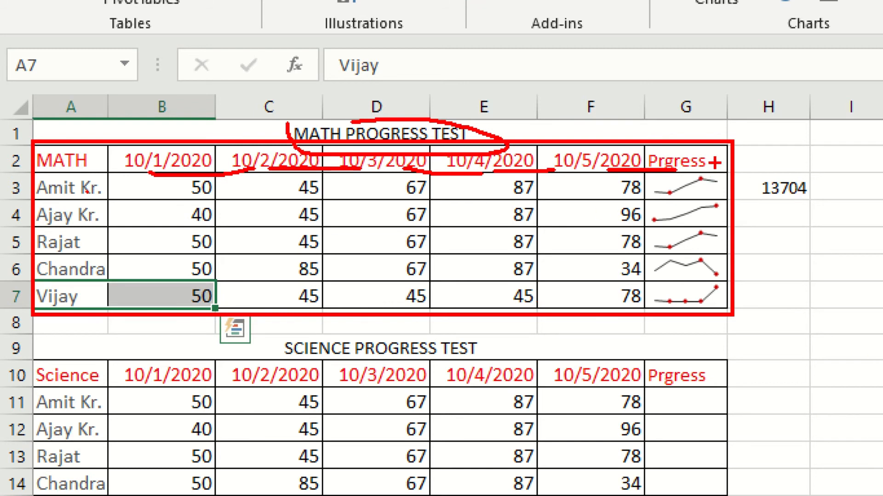
left_click_drag(718, 148, 722, 303)
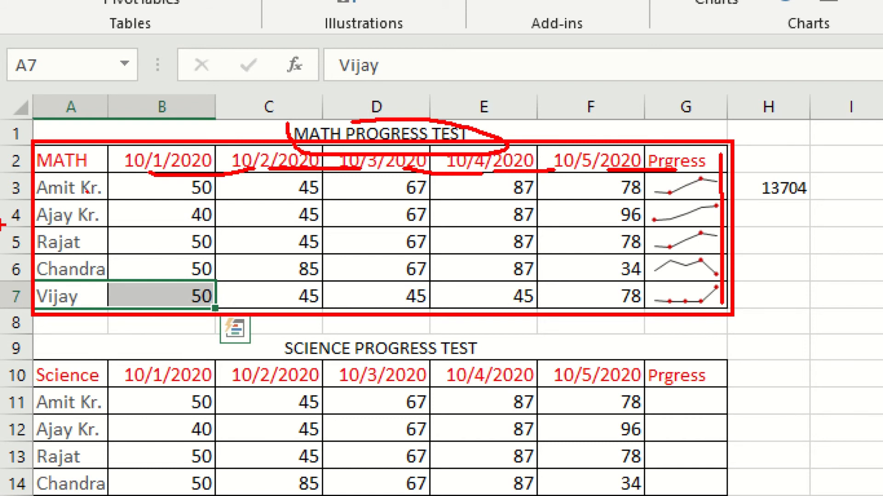
left_click_drag(723, 223, 774, 214)
left_click_drag(678, 306, 762, 306)
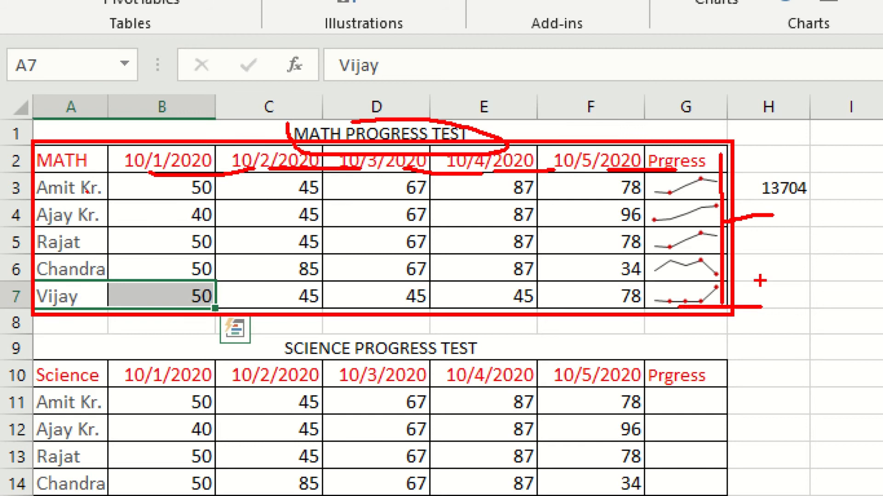
Drag over the Prgress sparklines, cancel with Escape, and select the first science student's name.
left_click_drag(654, 219, 720, 197)
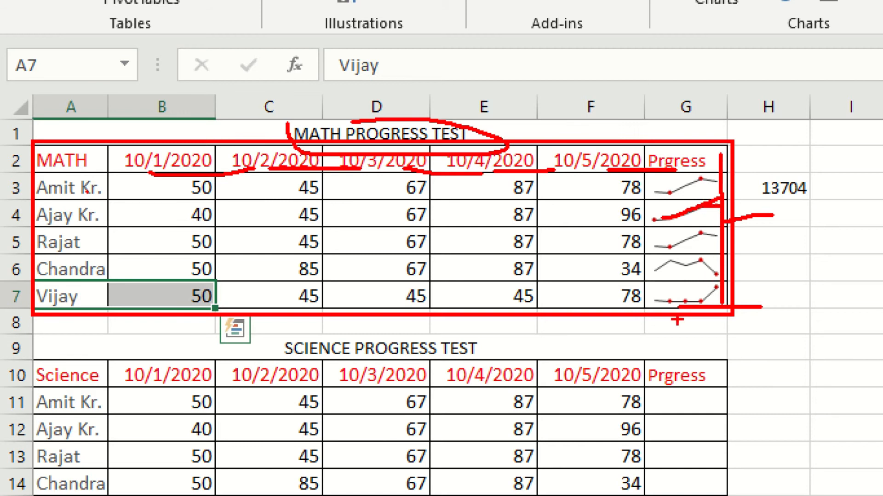
left_click_drag(661, 303, 688, 299)
left_click_drag(701, 305, 727, 283)
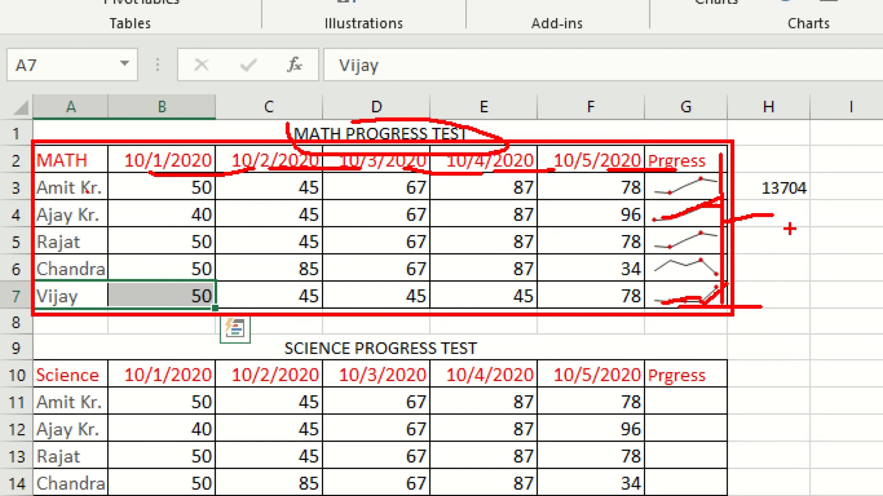
left_click_drag(687, 213, 775, 201)
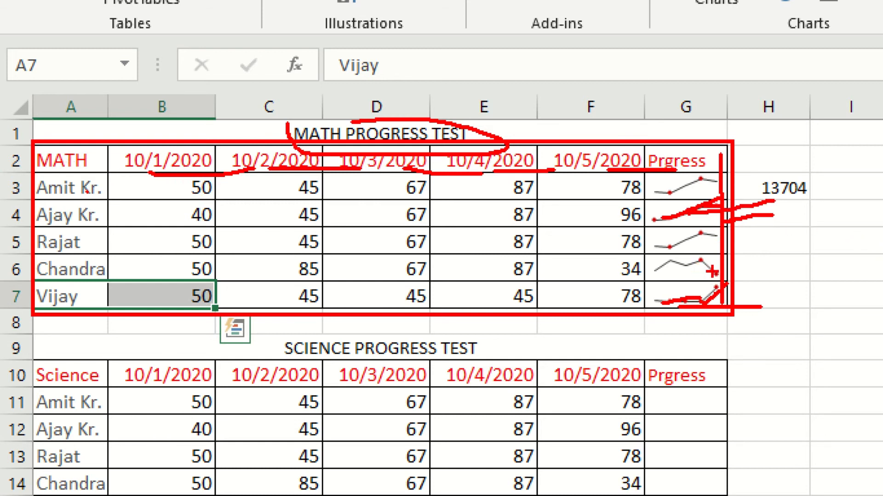
key("Escape")
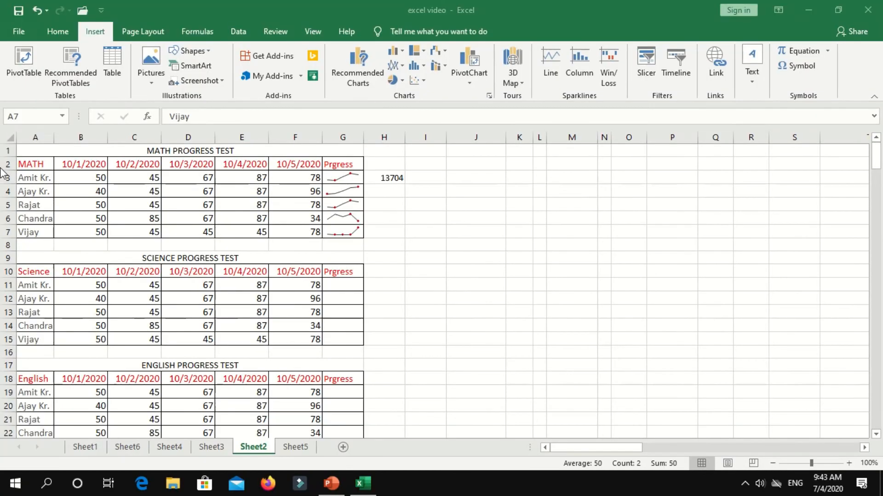
left_click(97, 408)
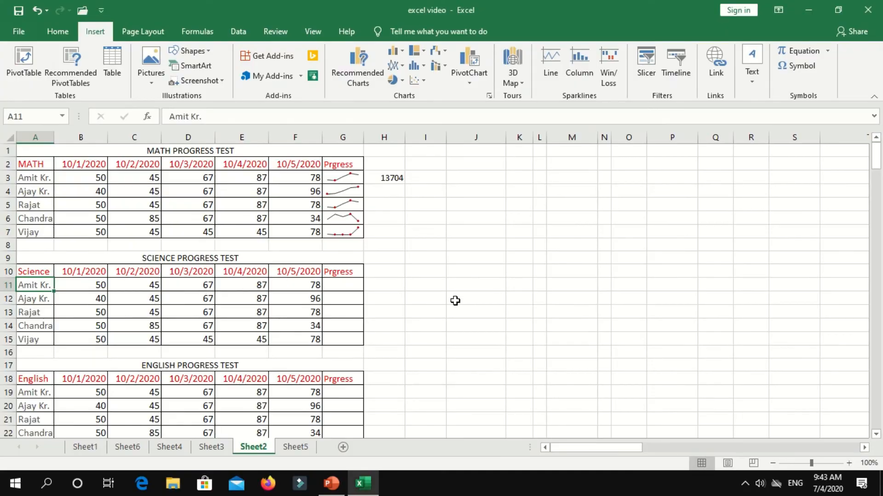
Insert a line sparkline at $G$11 using the science data range B11:F11.
left_click(352, 285)
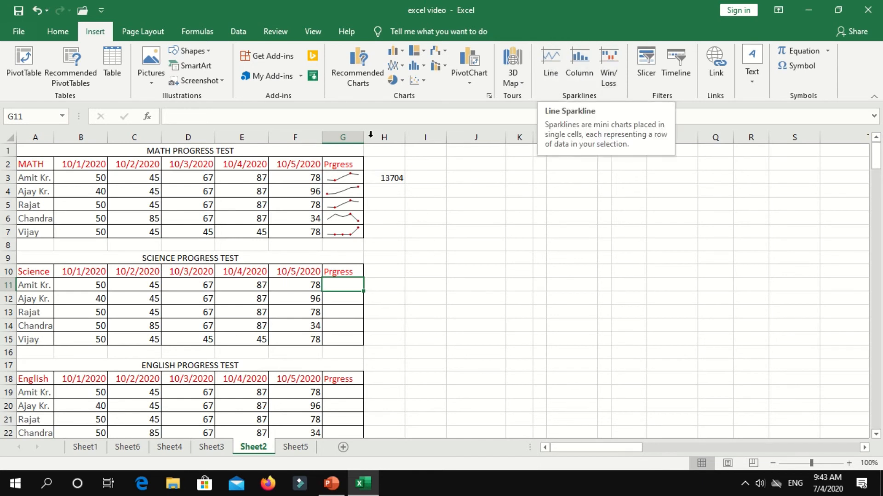
left_click(546, 63)
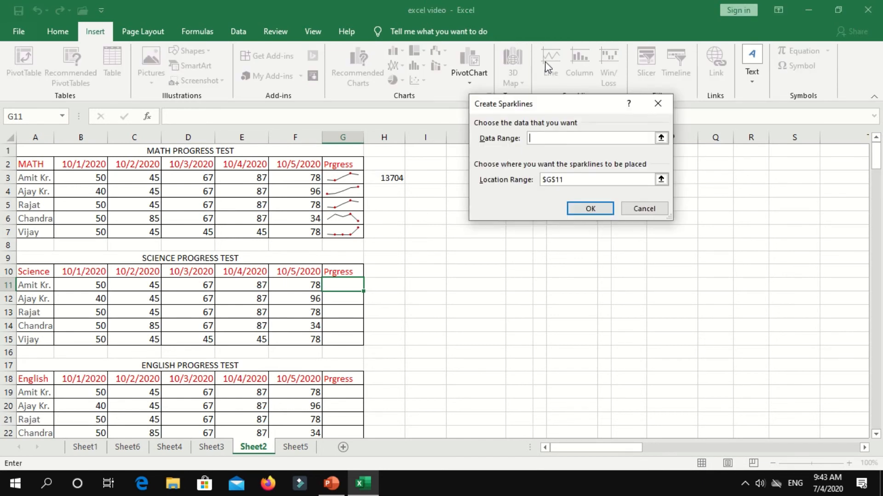
left_click_drag(538, 108, 508, 121)
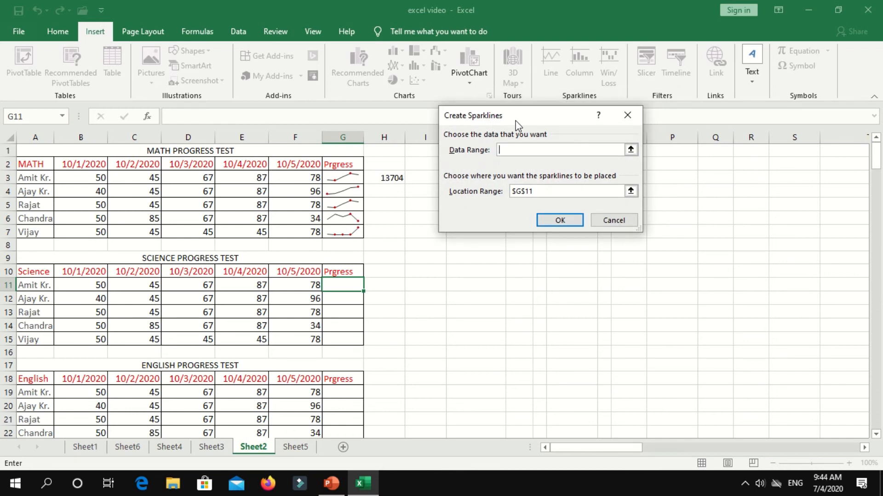
left_click_drag(95, 285, 293, 289)
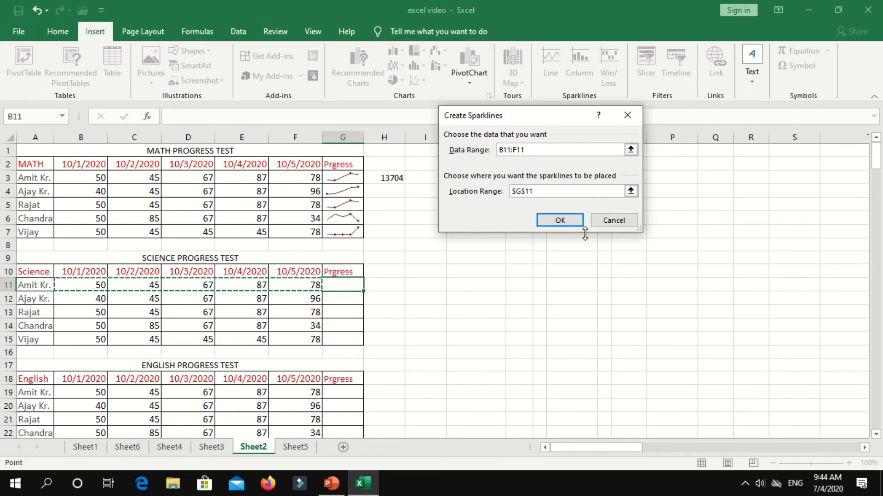
left_click(563, 191)
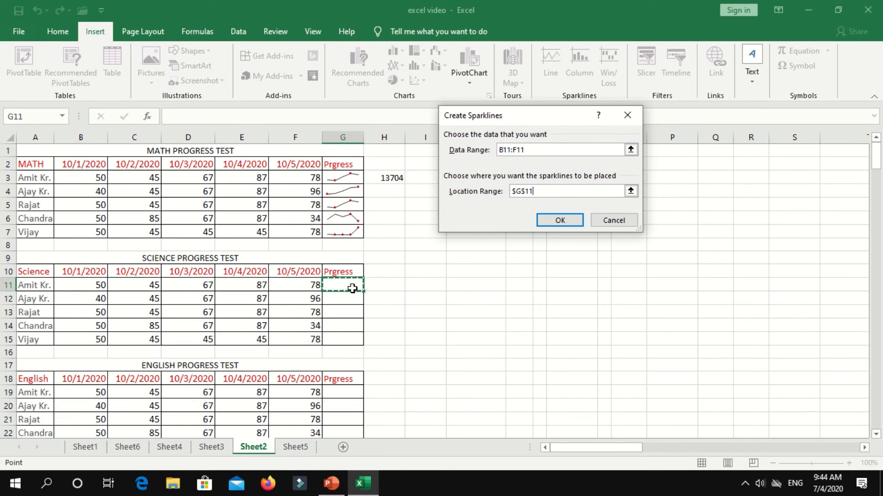
left_click(564, 222)
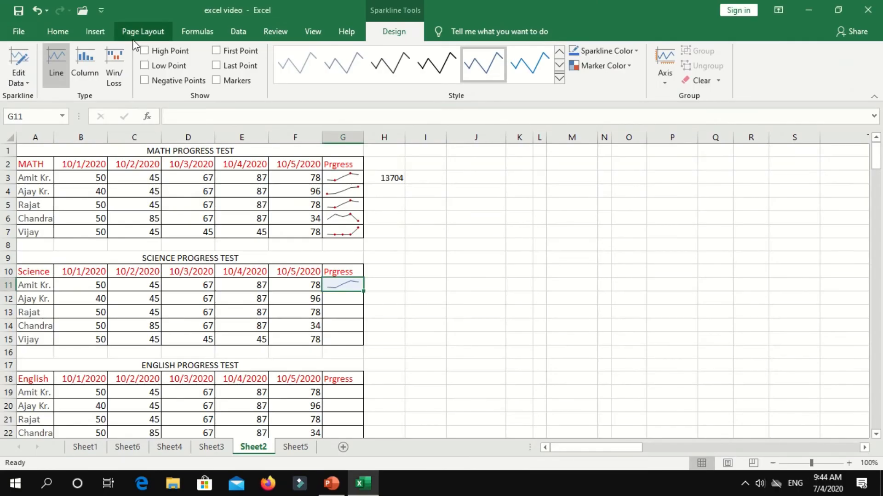
Show high, low, first point and all markers on the G11 sparkline.
left_click(145, 51)
left_click(146, 65)
left_click(224, 53)
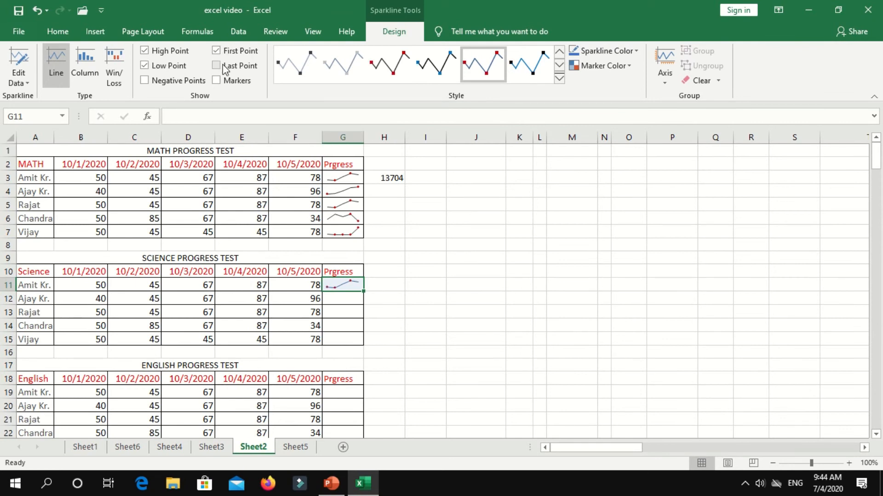
left_click(222, 81)
Change the sparkline to Column type and fill it down from G11 to G15.
left_click(95, 55)
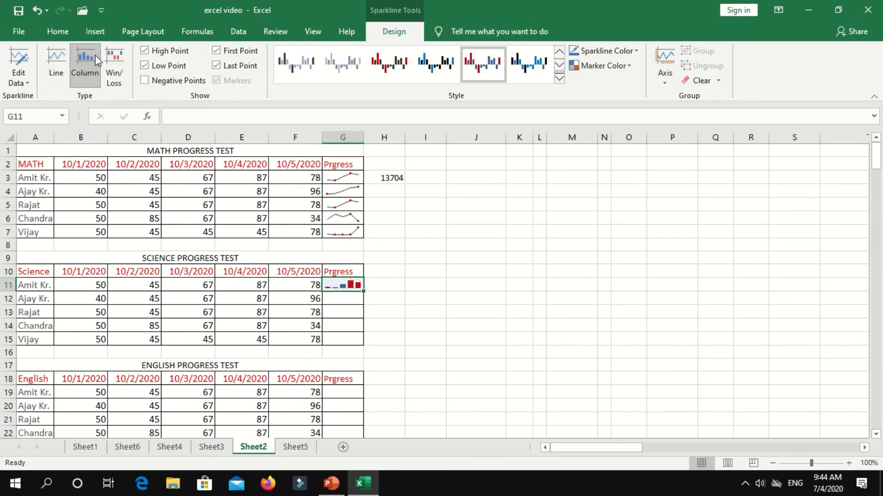
left_click(111, 61)
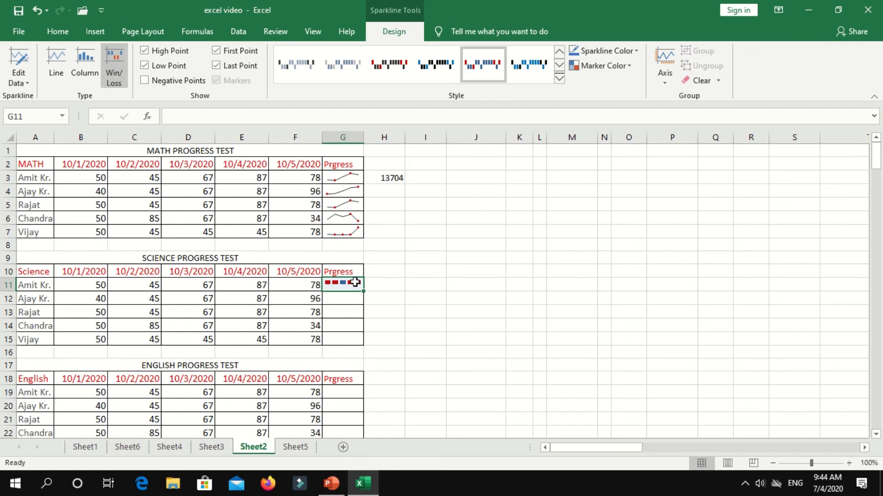
left_click(83, 57)
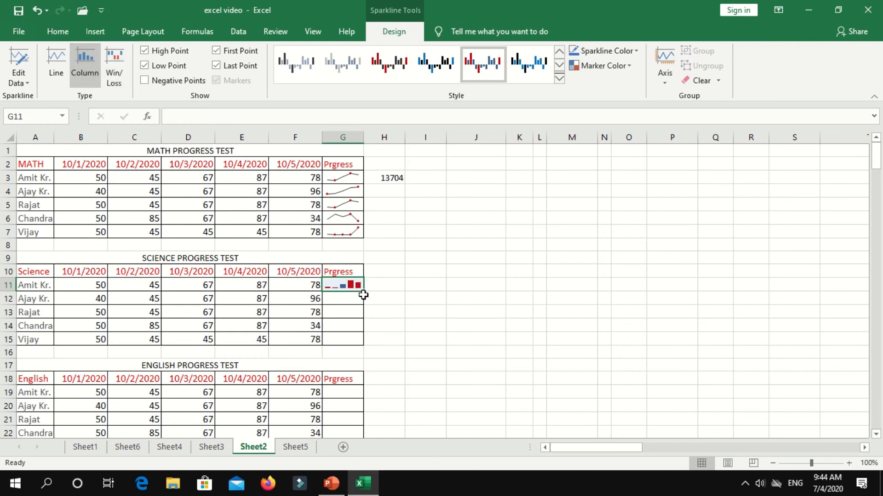
left_click_drag(364, 293, 364, 341)
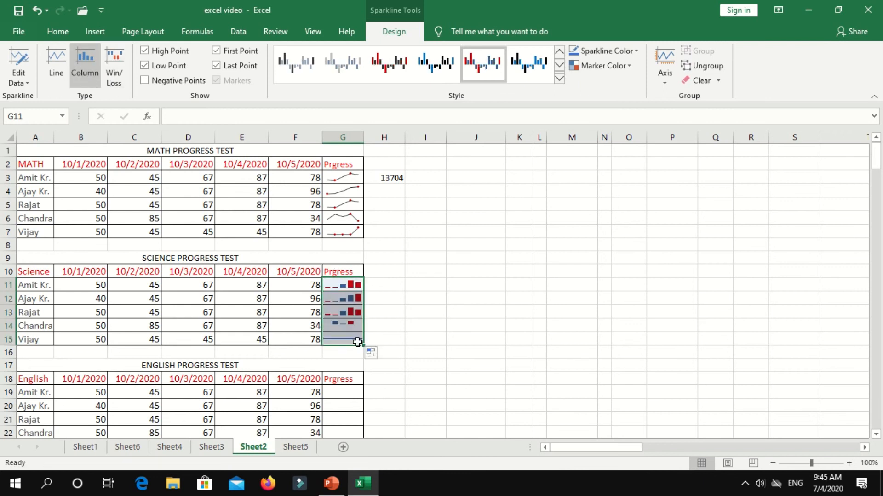
Deselect to H12 and review the math line and science column sparklines.
left_click(376, 298)
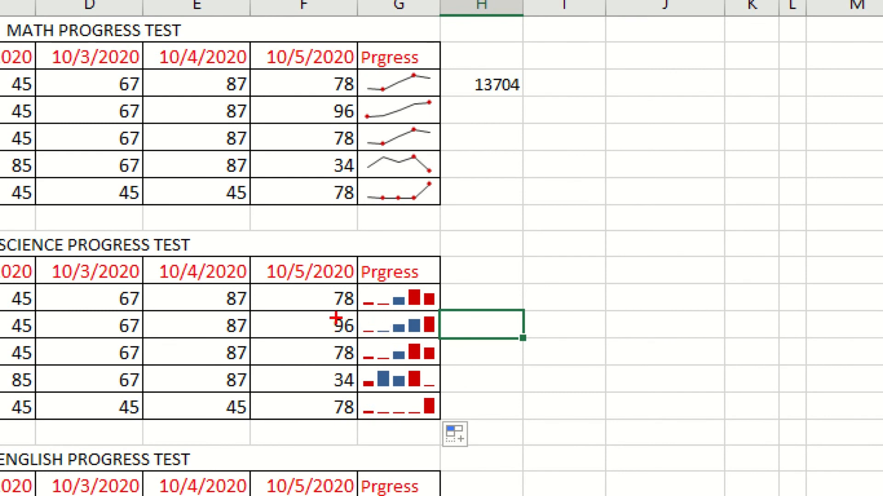
left_click_drag(336, 317, 429, 318)
left_click_drag(345, 412, 452, 402)
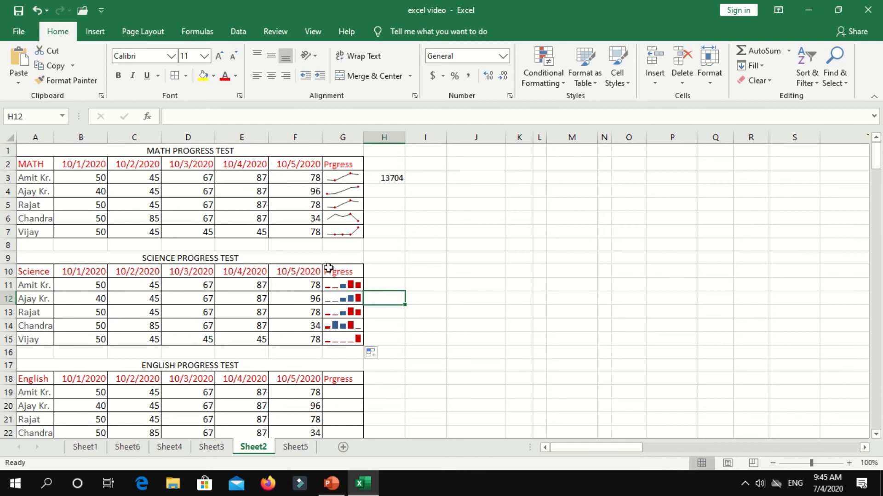
Move through Sheet3 to Sheet4 with the marks PivotTable and show the Insert ribbon.
left_click(211, 448)
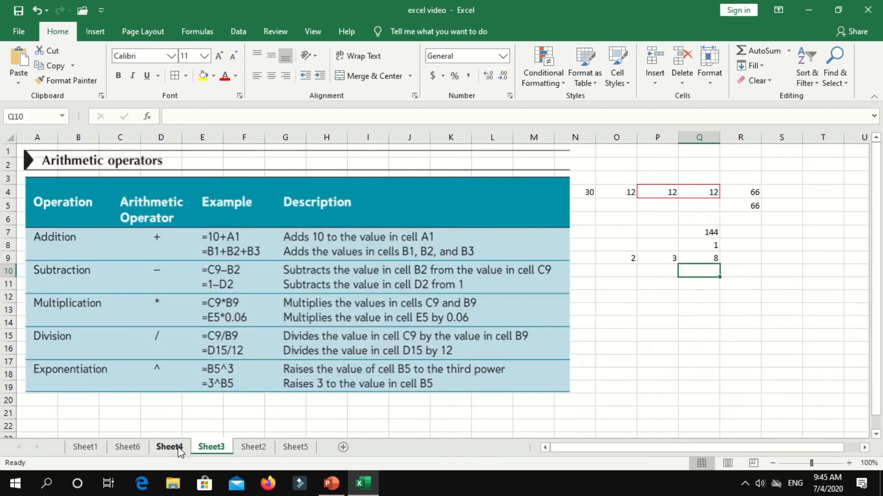
left_click(170, 447)
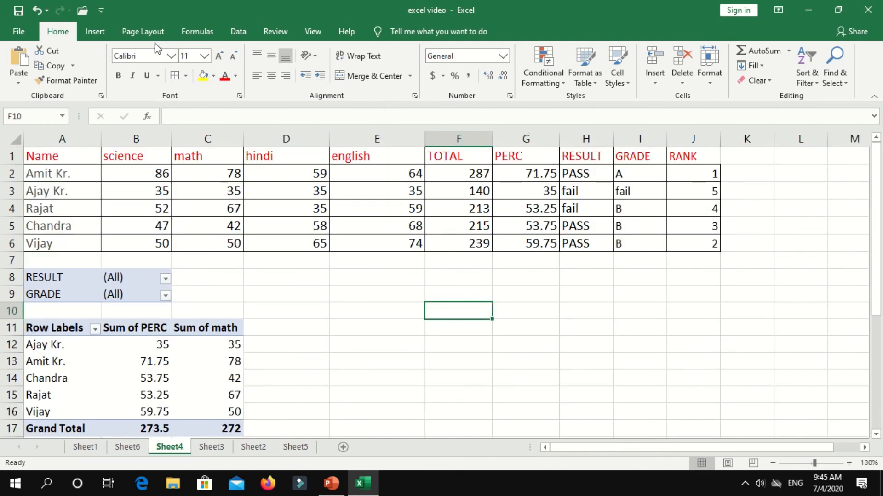
left_click(96, 32)
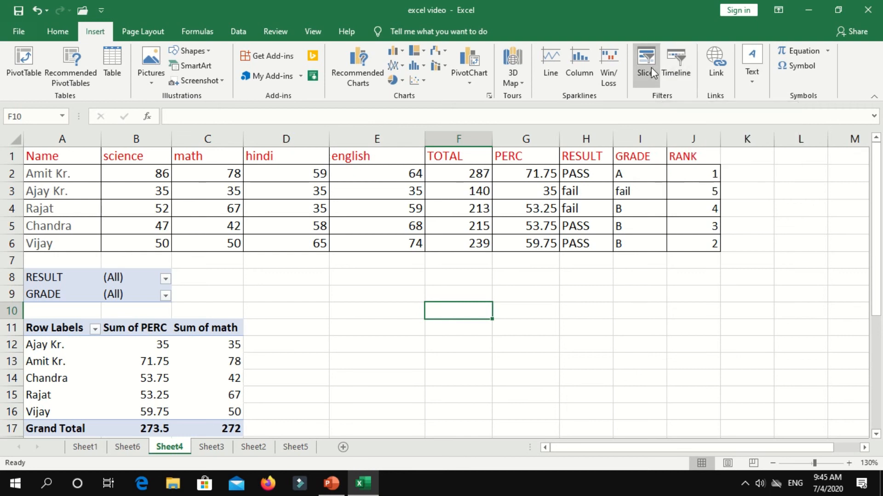
left_click(123, 359)
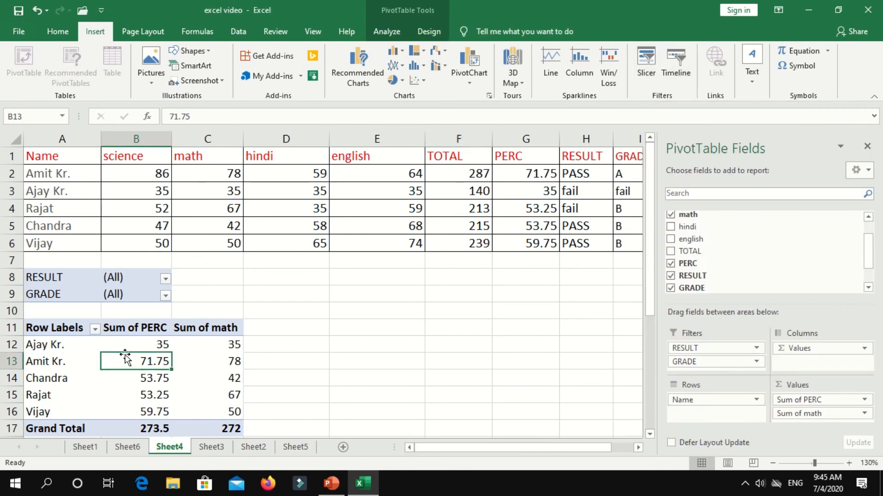
left_click(646, 64)
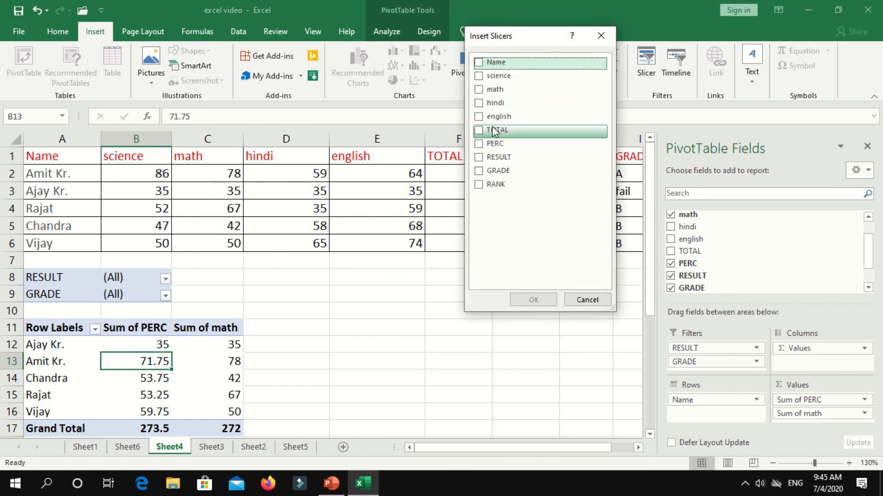
left_click(483, 156)
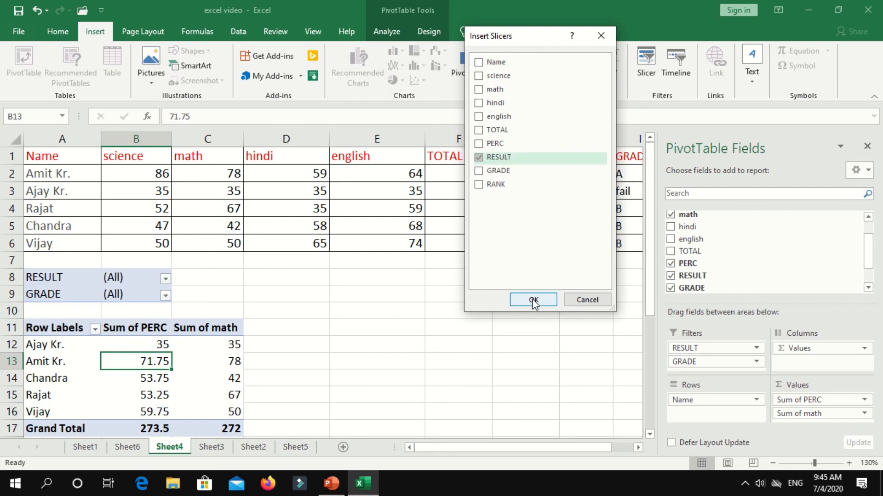
left_click(533, 300)
left_click_drag(370, 192, 660, 220)
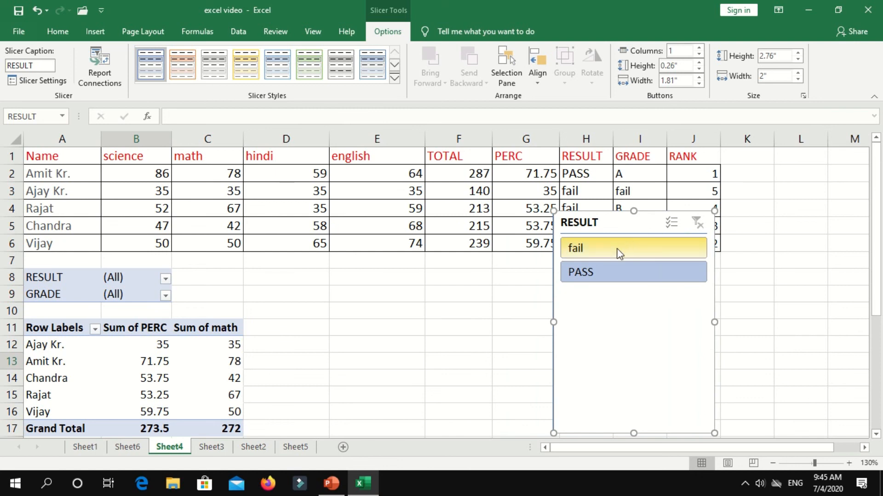
left_click(617, 250)
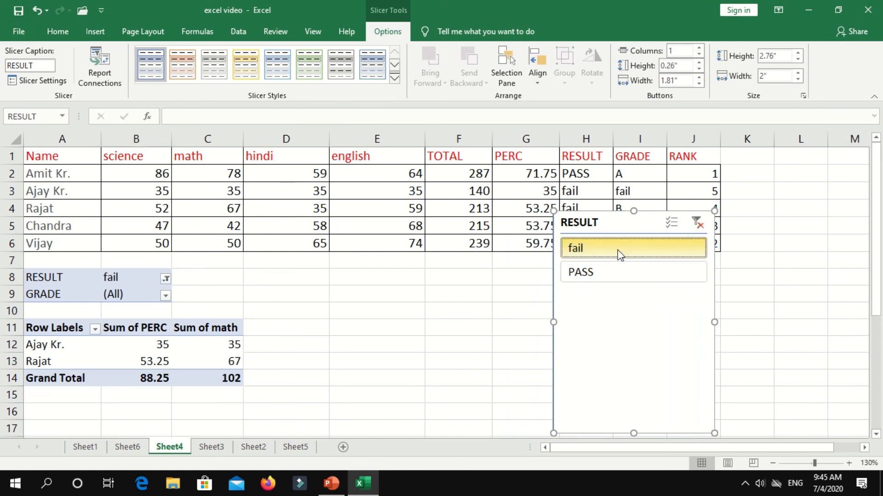
left_click(611, 273)
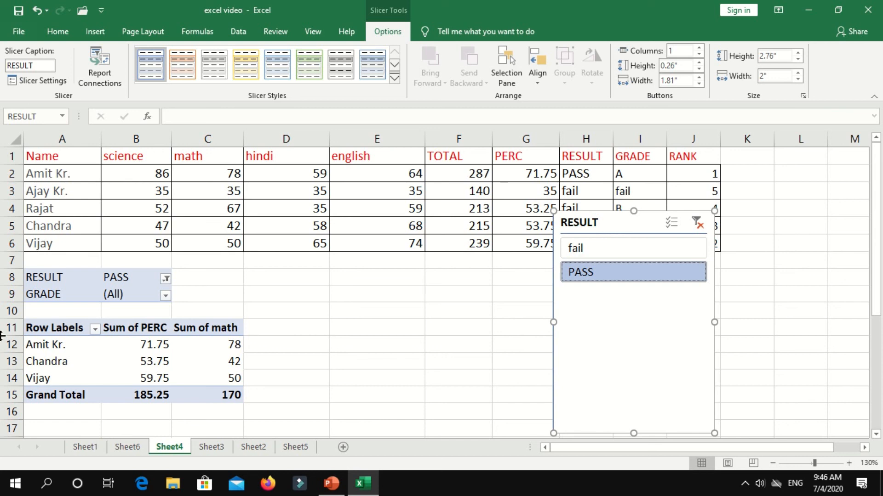
left_click(573, 248)
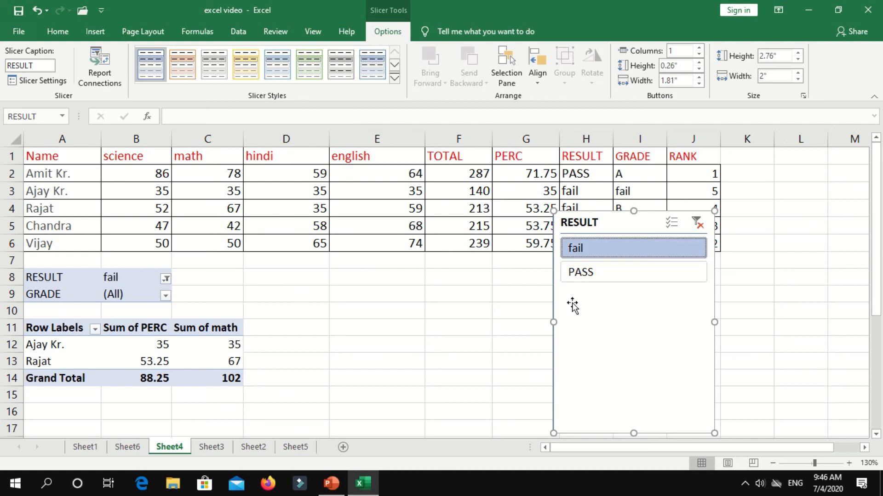
left_click(593, 276)
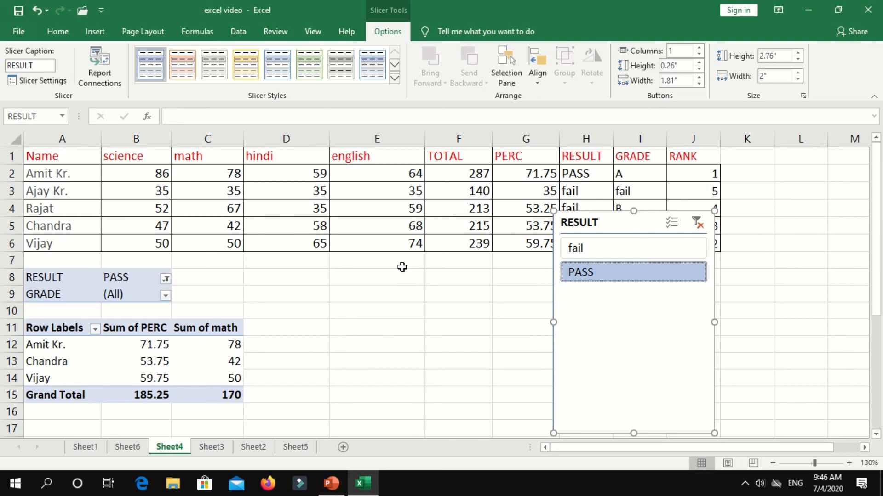
left_click(95, 31)
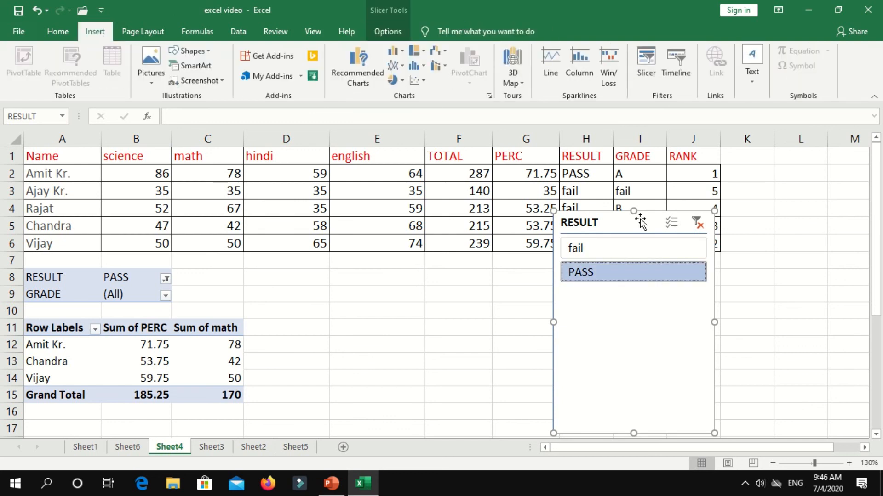
left_click(696, 224)
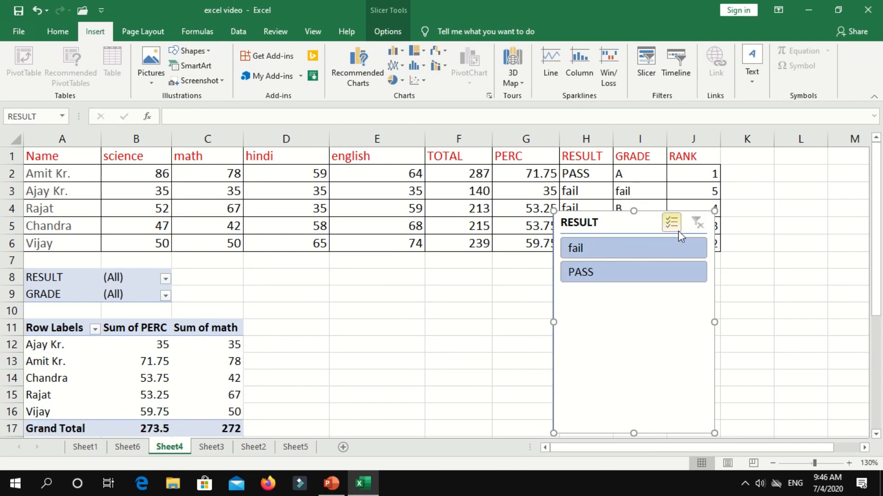
right_click(647, 226)
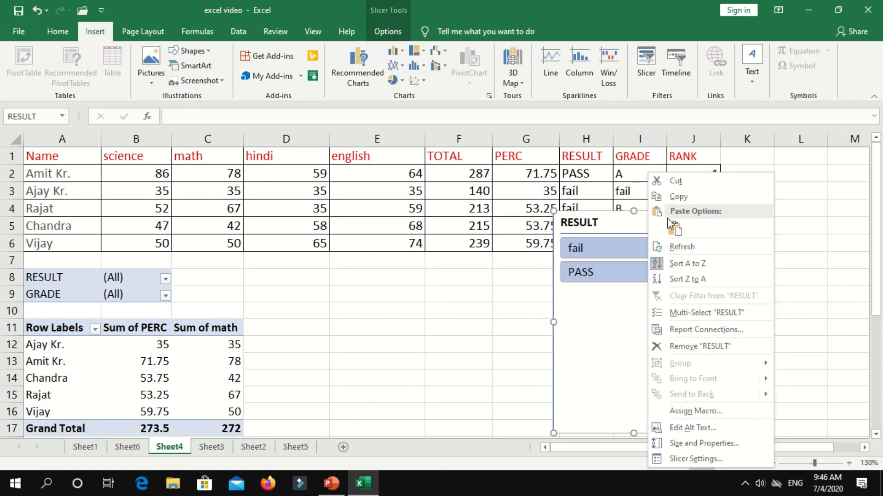
left_click(670, 181)
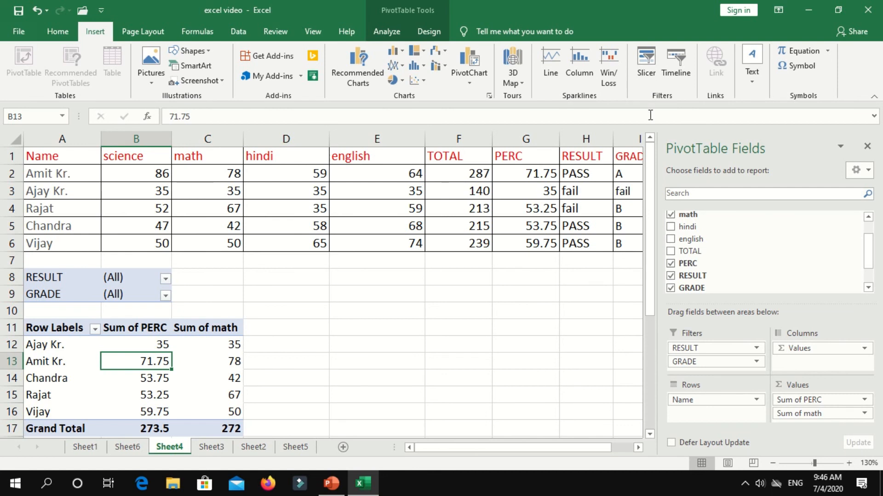
left_click(687, 69)
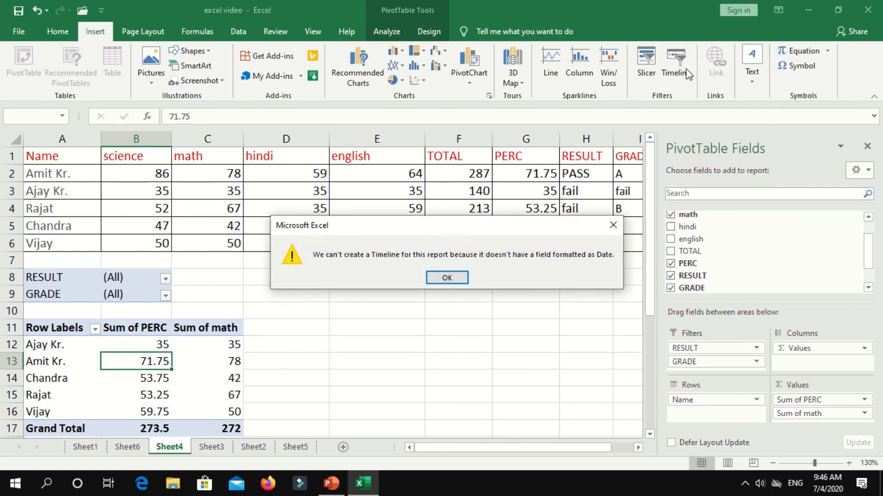
left_click(449, 276)
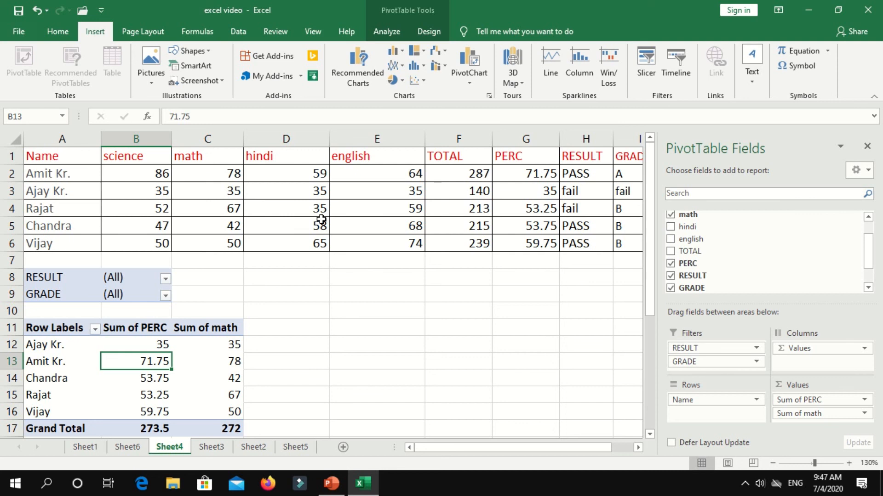
left_click(177, 310)
left_click(285, 212)
Select a few Sum of math and marks cells, then expand the Insert > Text options.
left_click_drag(198, 365, 205, 346)
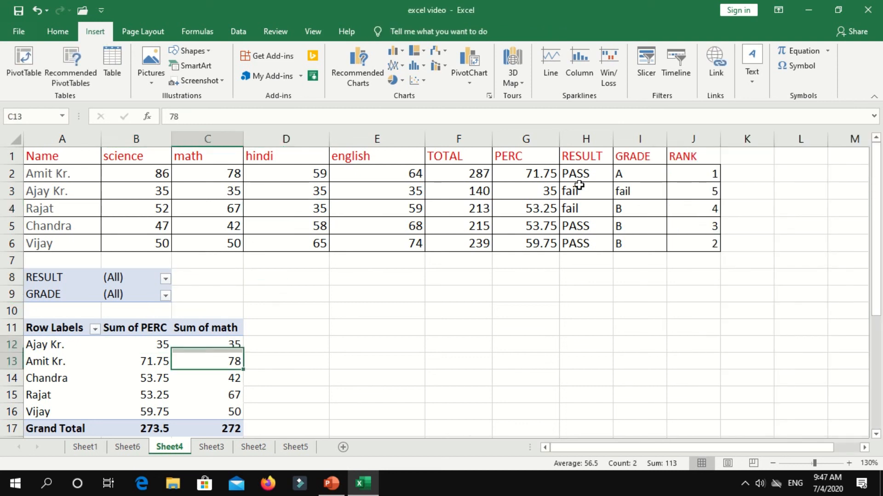
left_click(390, 209)
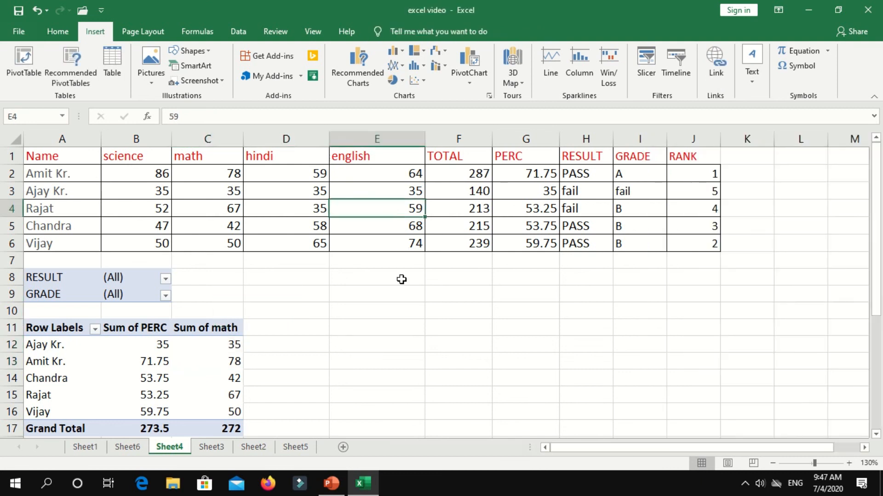
left_click(400, 278)
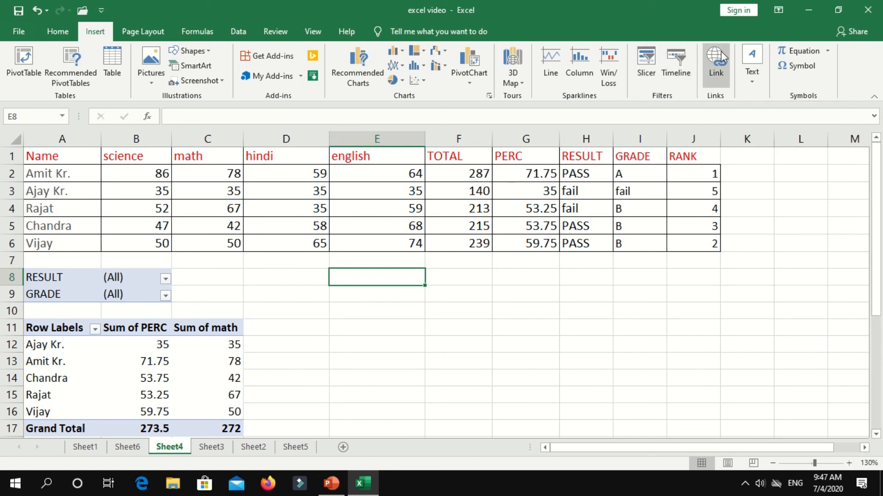
left_click(746, 75)
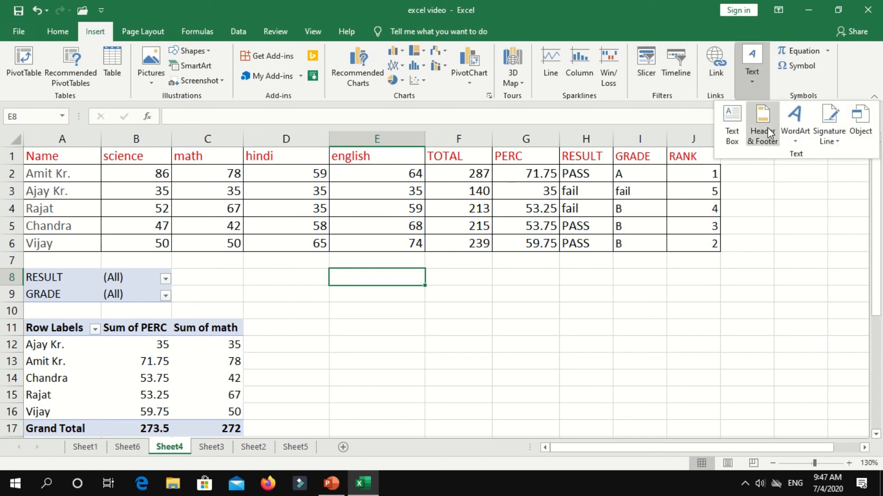